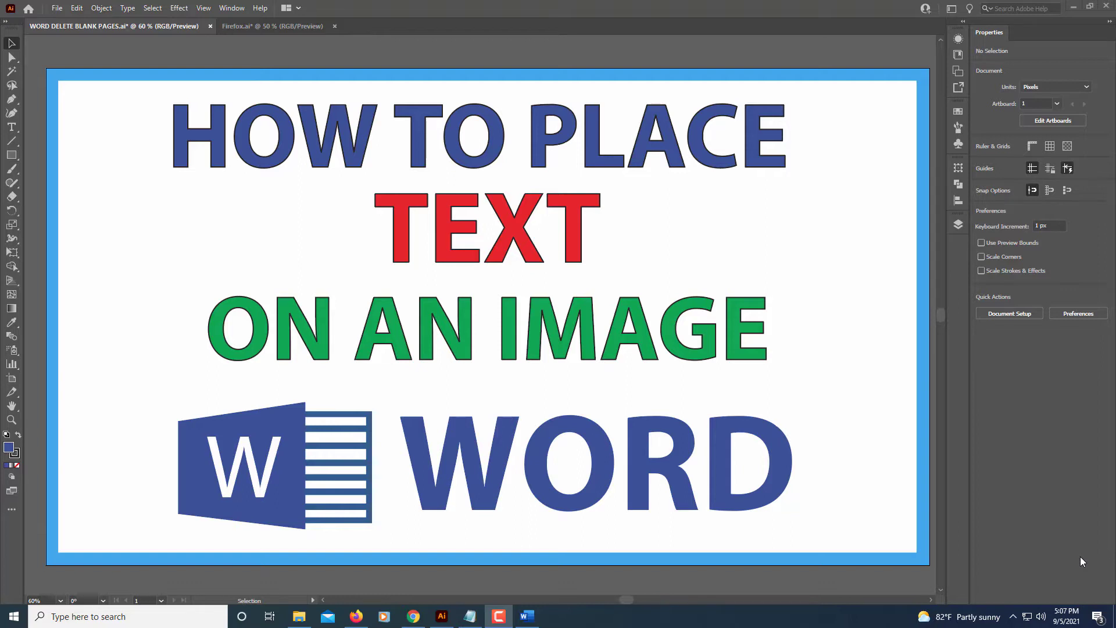
# Switch to Word and insert the image african-4214917_1280.jpg from the Word Text folder into the blank document
pyautogui.click(534, 622)
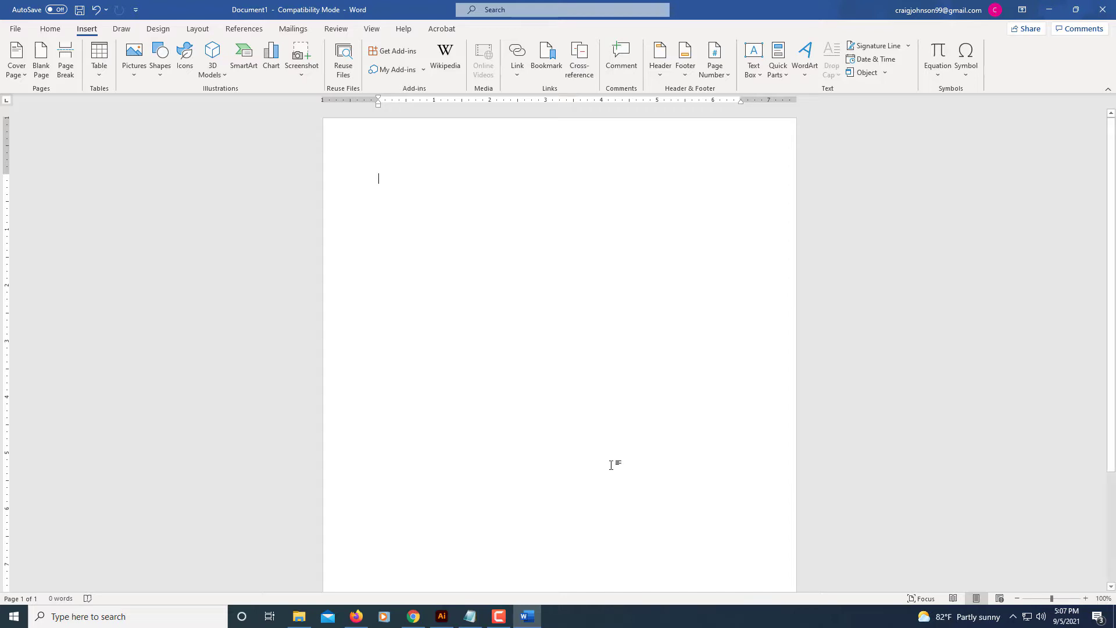
pyautogui.click(305, 620)
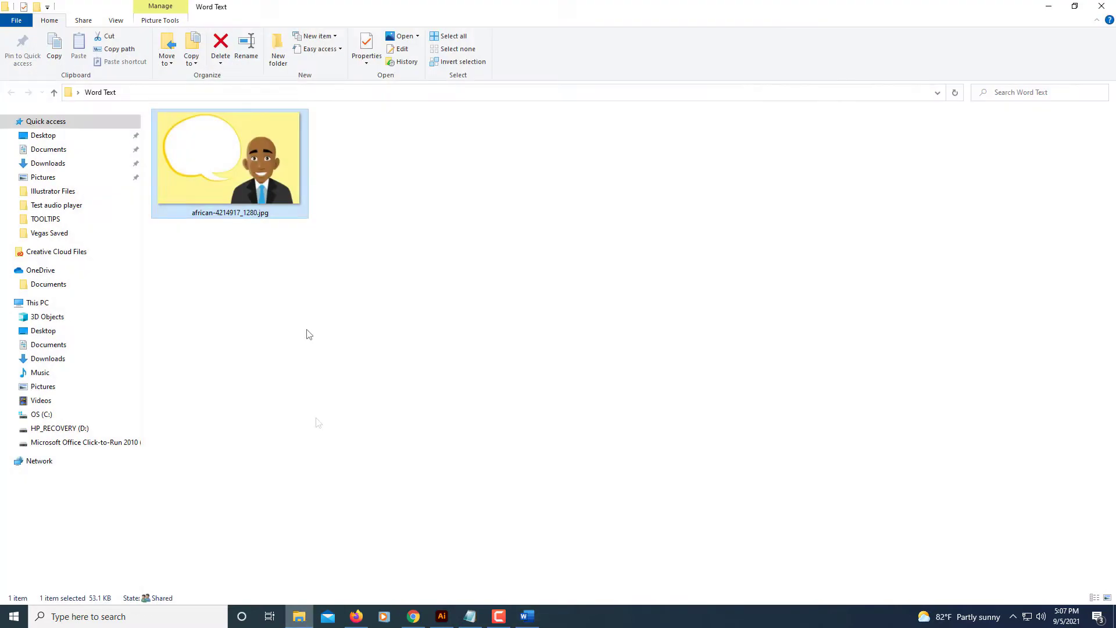
pyautogui.keyDown('ctrl'); pyautogui.click(280, 183); pyautogui.keyUp('ctrl')
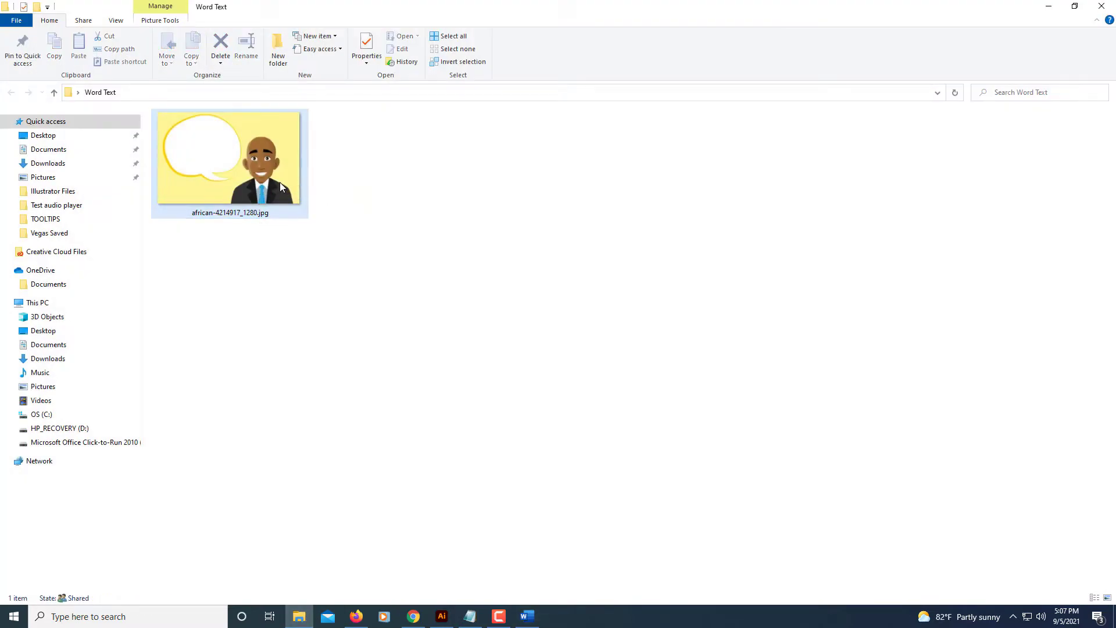
pyautogui.moveTo(263, 177); pyautogui.dragTo(528, 307)
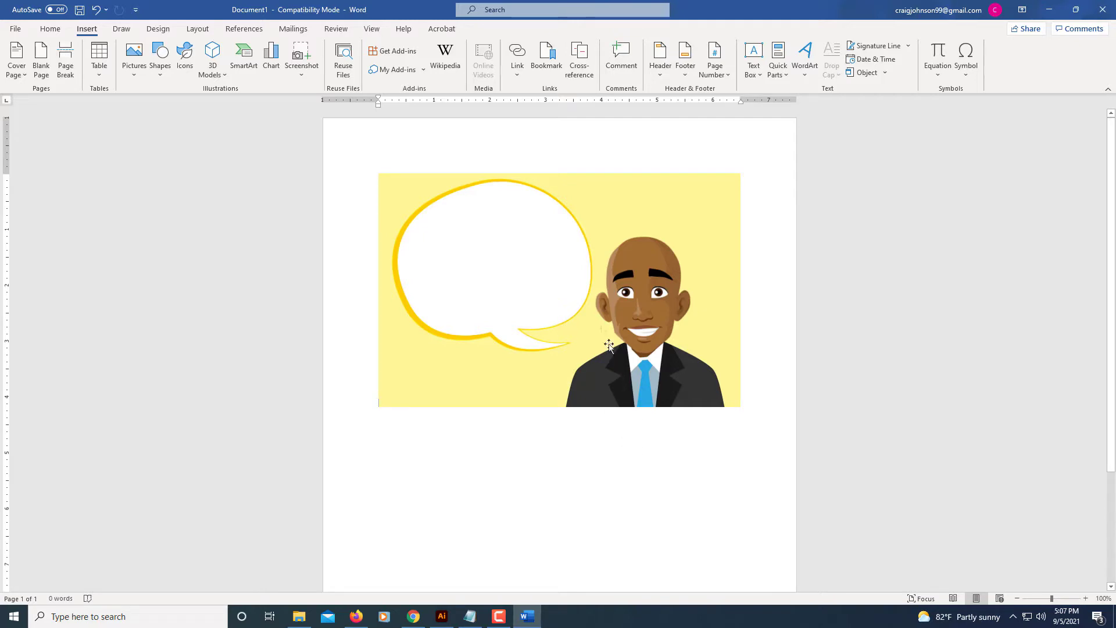
# Set the inserted picture's text wrapping to Behind Text
pyautogui.click(587, 301)
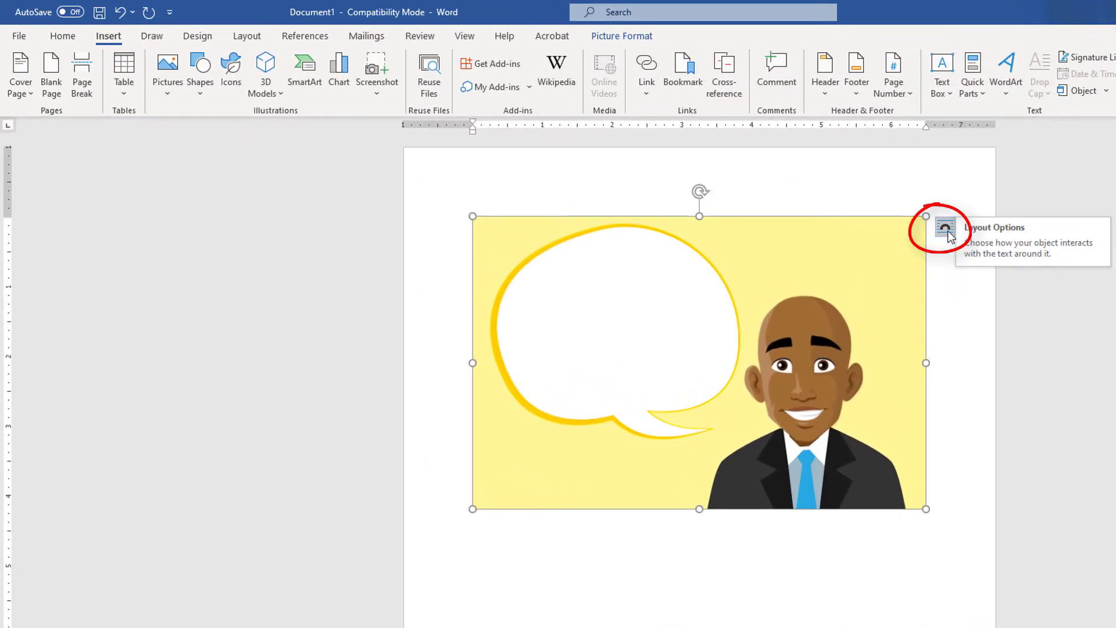
pyautogui.click(948, 231)
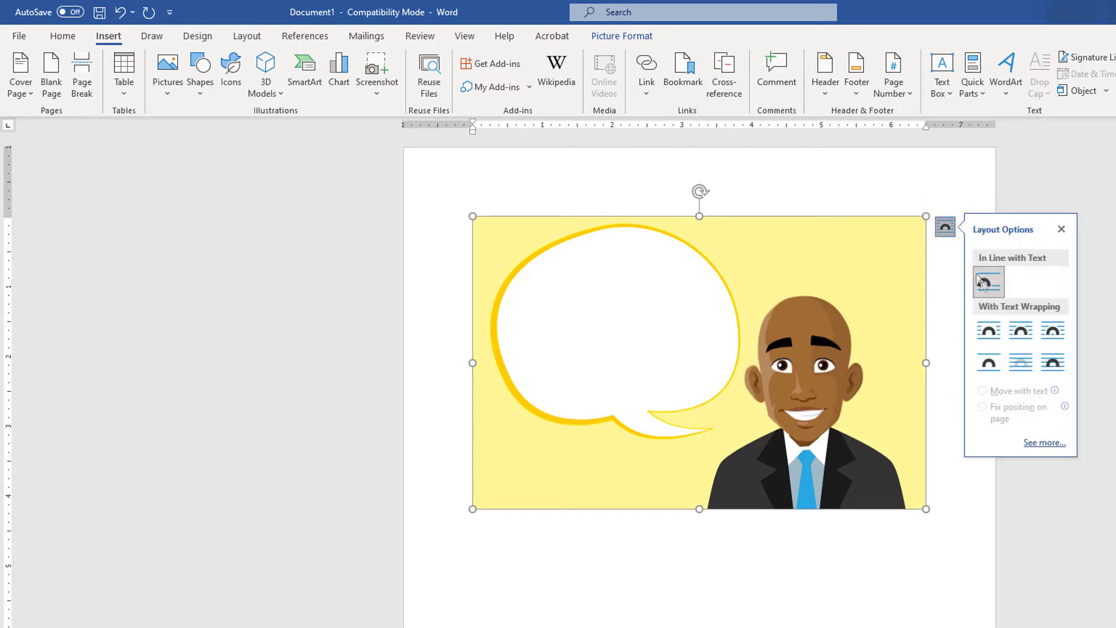
pyautogui.click(1021, 364)
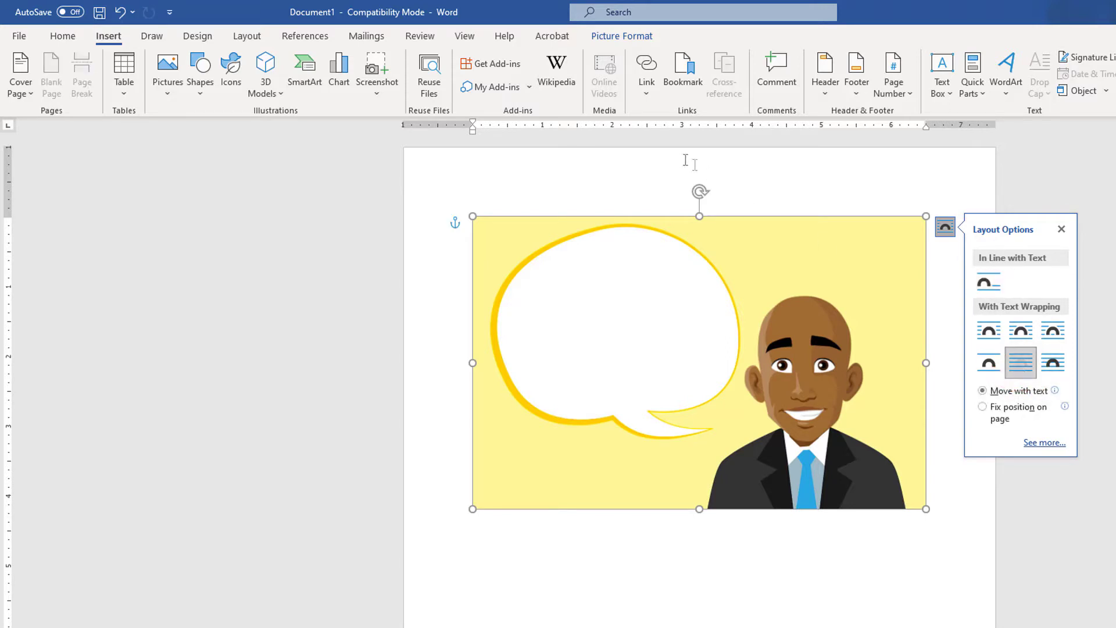
pyautogui.click(253, 41)
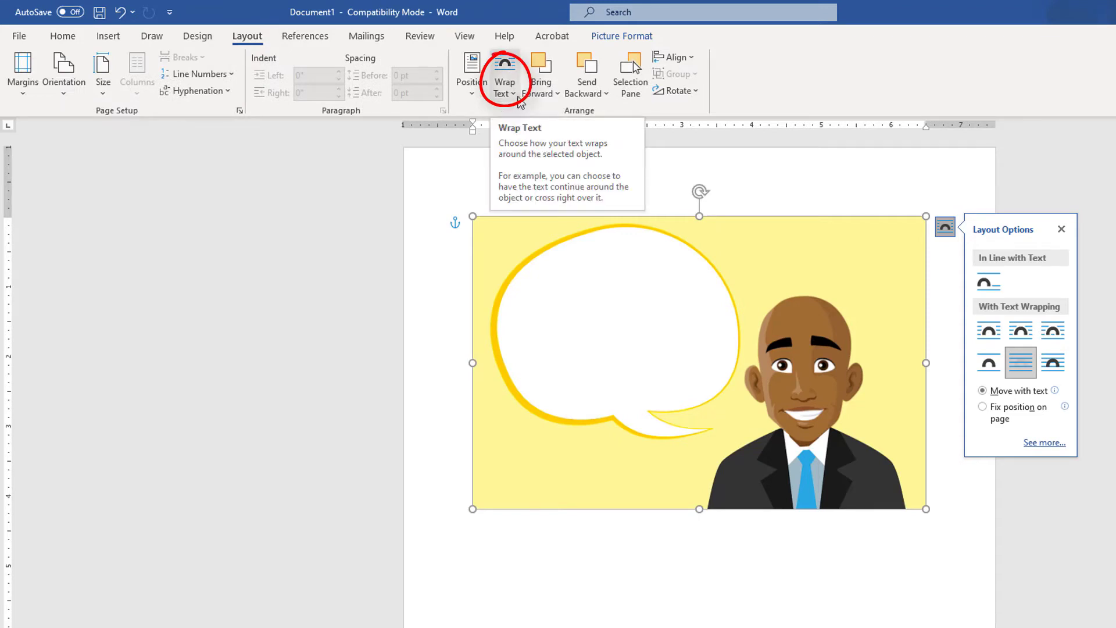
pyautogui.click(519, 102)
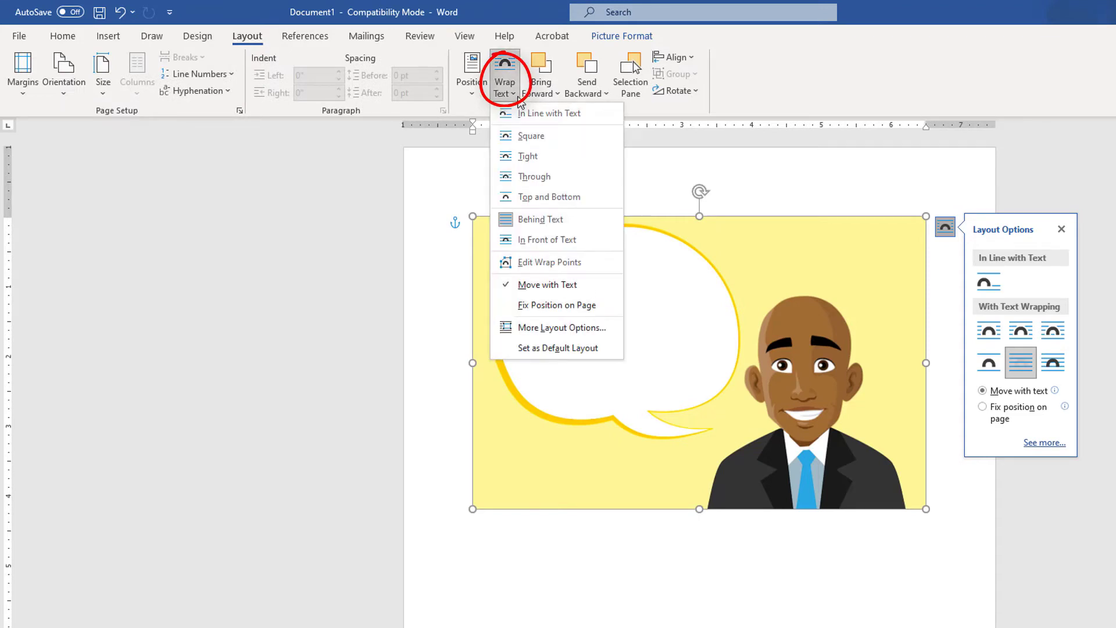
pyautogui.click(540, 220)
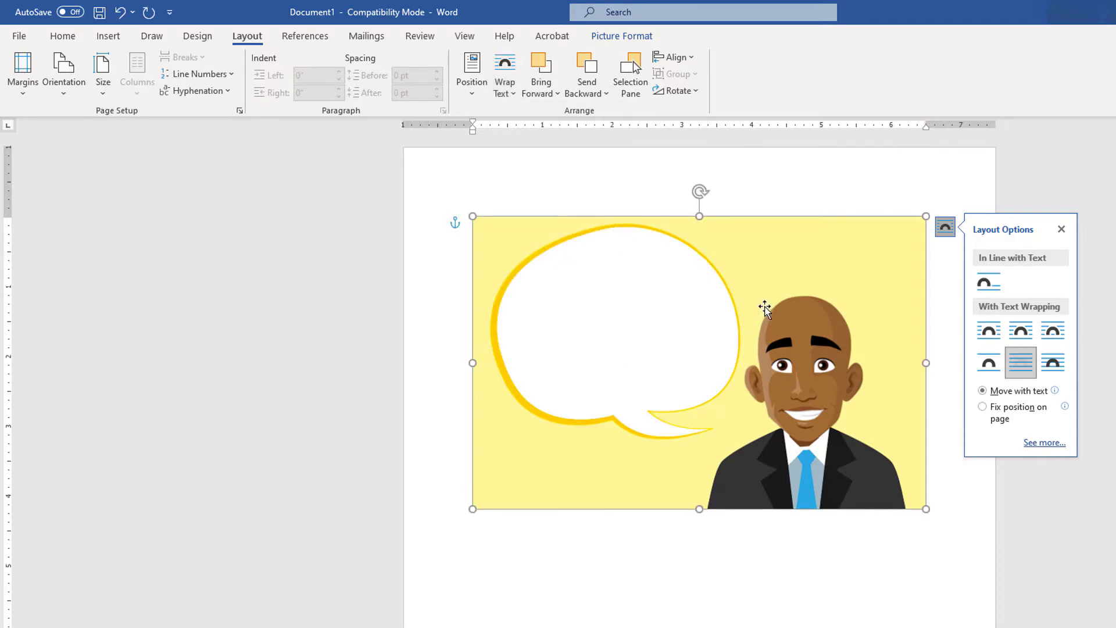
# Move the picture to the page's upper-left corner and stretch it to the full page width and about 6 inches tall
pyautogui.moveTo(764, 309); pyautogui.dragTo(695, 242)
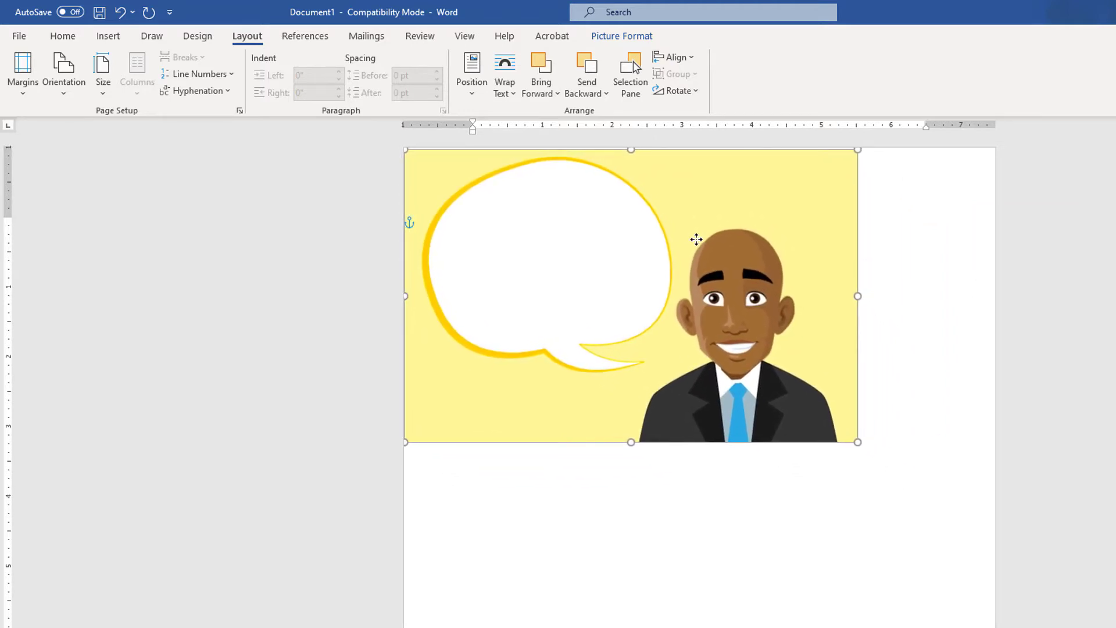
pyautogui.moveTo(861, 296); pyautogui.dragTo(994, 296)
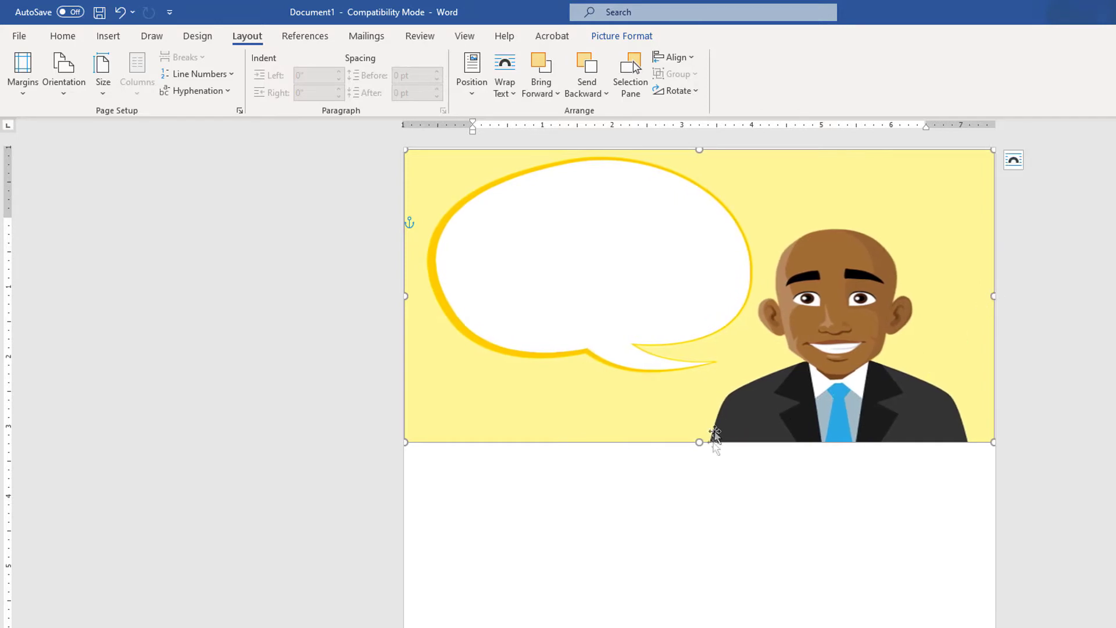
pyautogui.moveTo(699, 443); pyautogui.dragTo(705, 575)
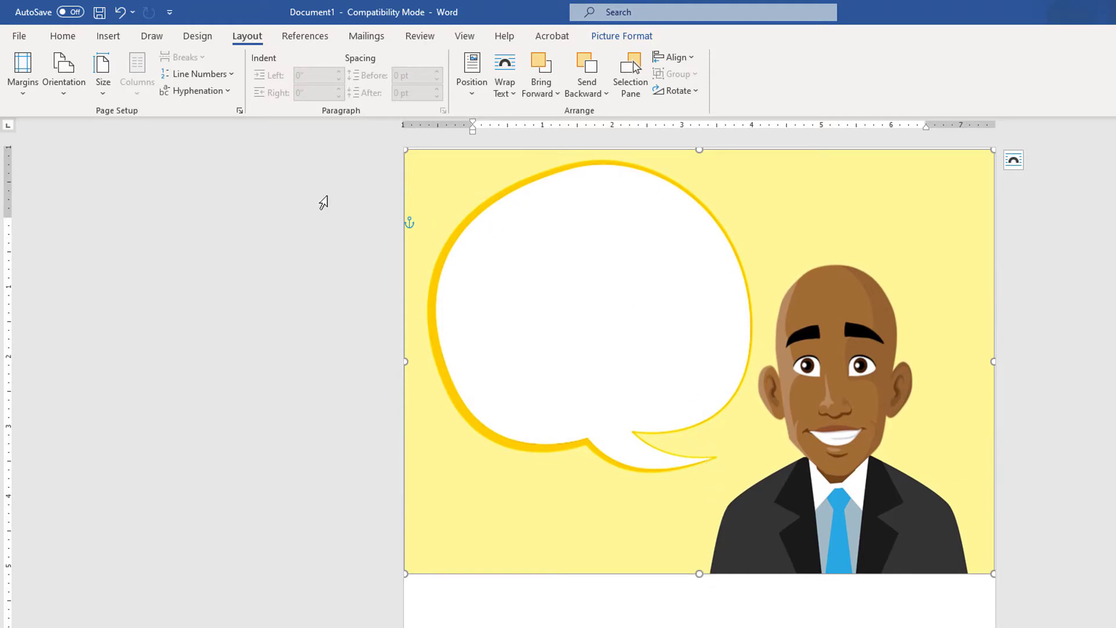
# Insert WordArt in the plain black fill style and move its text box inside the speech bubble
pyautogui.click(109, 36)
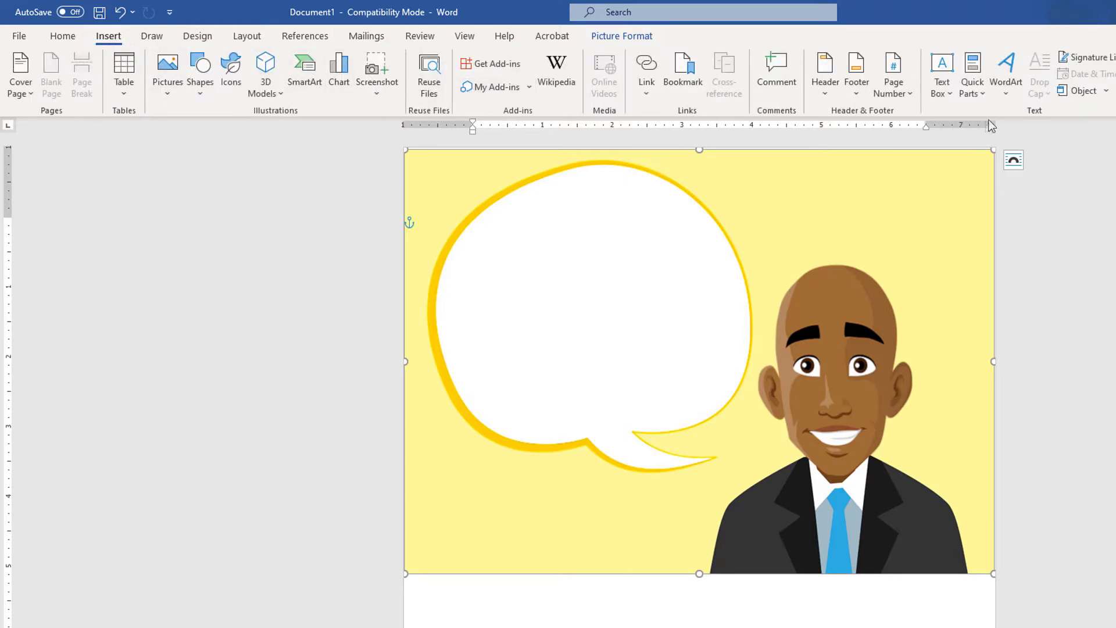
pyautogui.click(1012, 100)
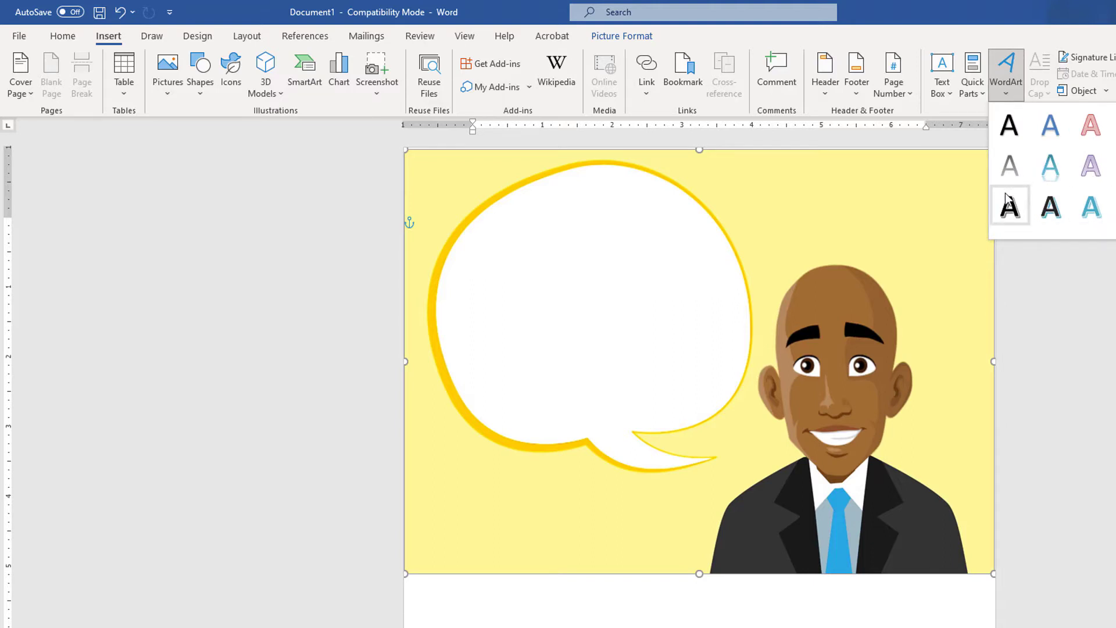
pyautogui.click(1011, 133)
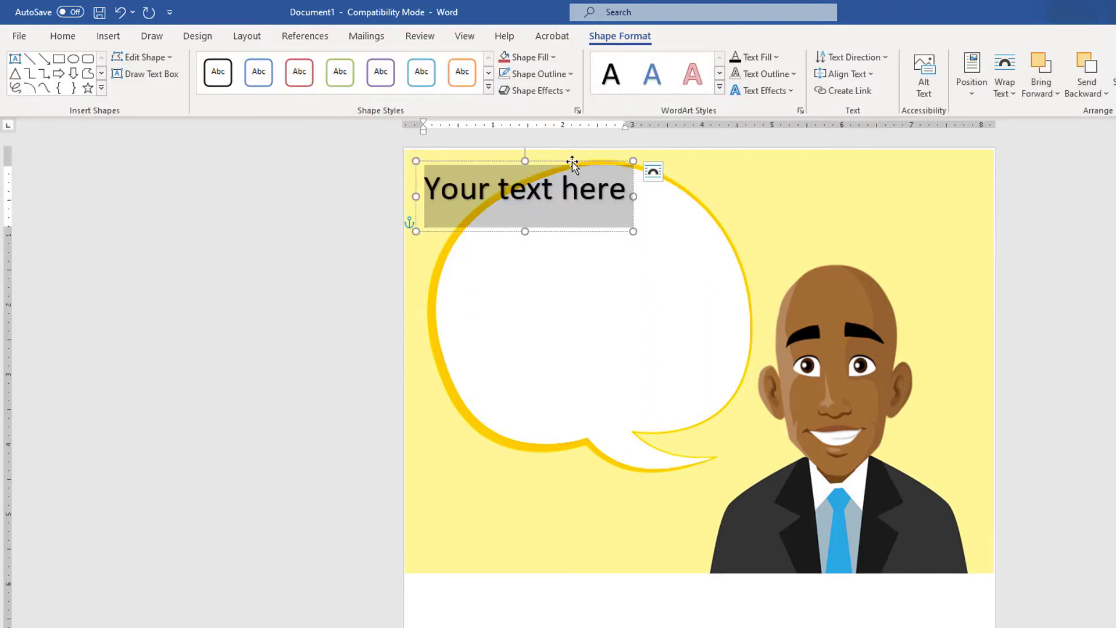
pyautogui.moveTo(572, 163); pyautogui.dragTo(660, 216)
# Replace the WordArt placeholder text with "Hello........." on the first line and "How Are You" on the second
pyautogui.click(692, 256)
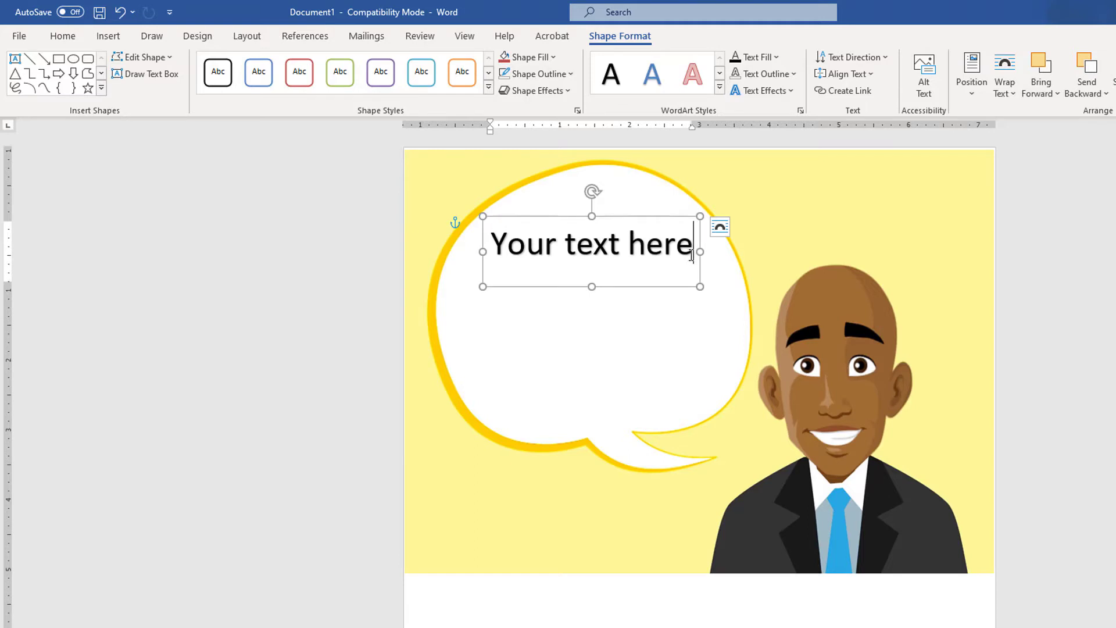
pyautogui.press('BackSpace')
pyautogui.press('BackSpace')
pyautogui.press('BackSpace')
pyautogui.press('BackSpace')
pyautogui.press('BackSpace')
pyautogui.press('BackSpace')
pyautogui.press('BackSpace')
pyautogui.press('BackSpace')
pyautogui.press('BackSpace')
pyautogui.press('BackSpace')
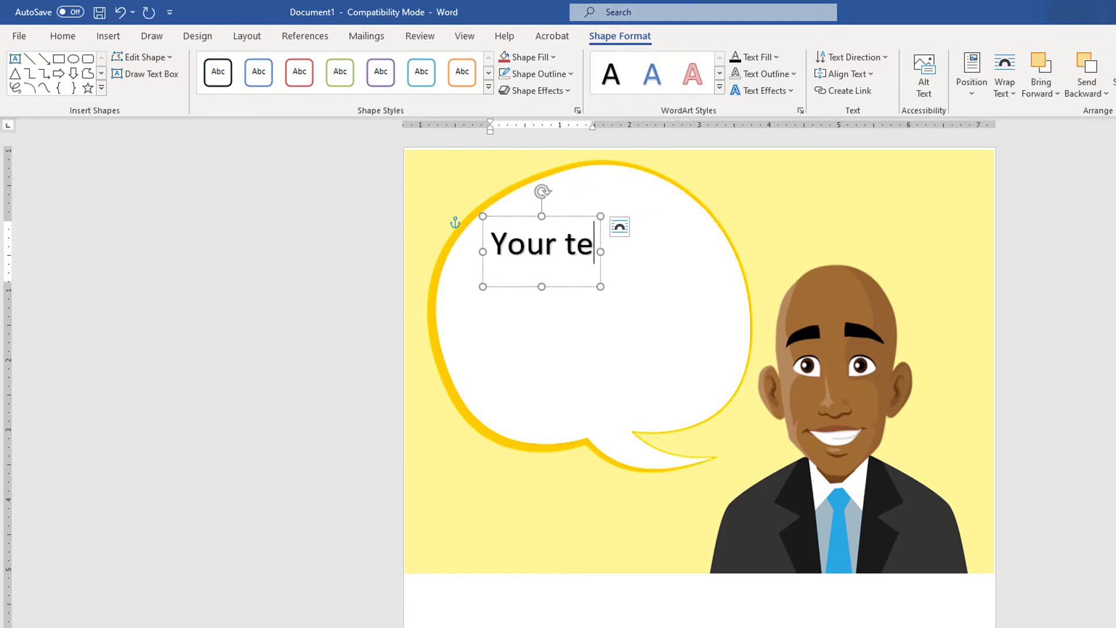
pyautogui.press('BackSpace')
pyautogui.press('BackSpace')
pyautogui.press('BackSpace')
pyautogui.press('BackSpace')
pyautogui.write('Hello...')
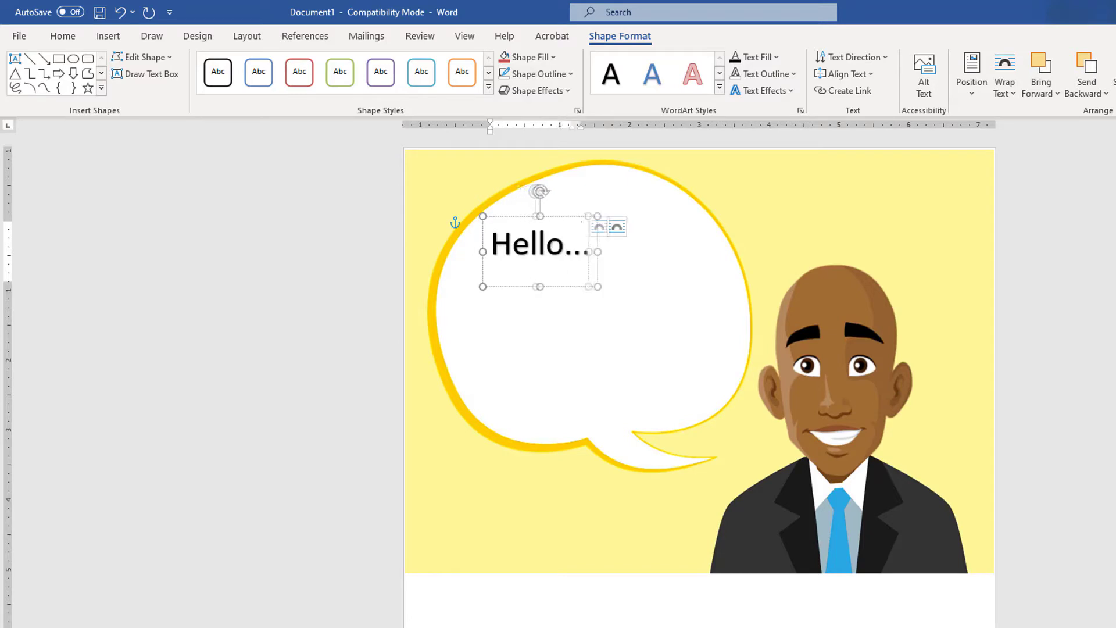
pyautogui.write('......')
pyautogui.press('Return')
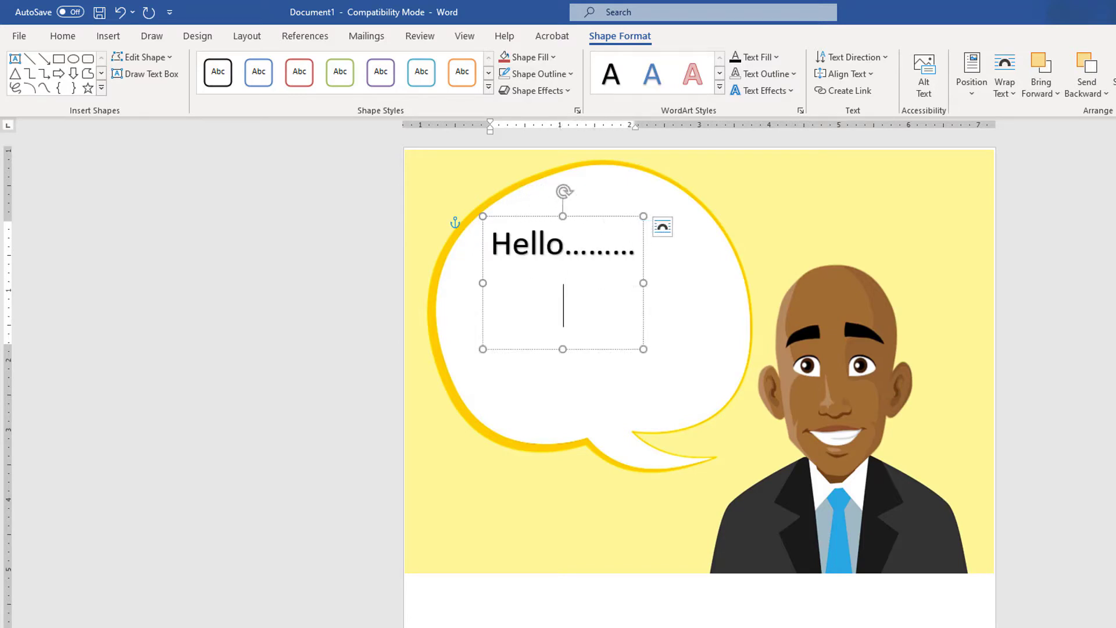
pyautogui.write('How Are You')
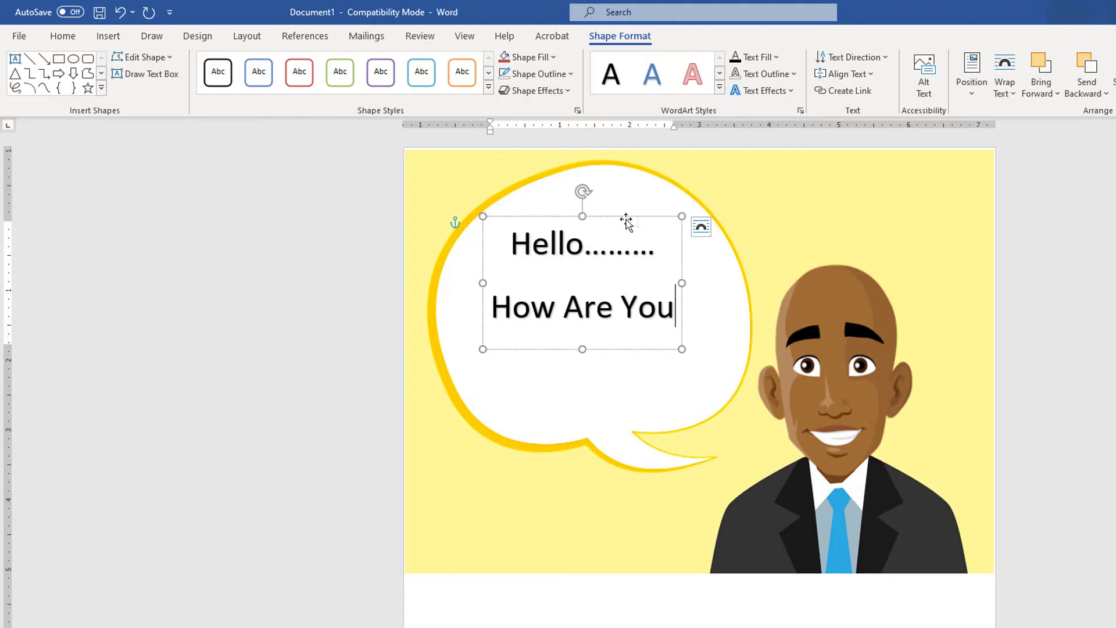
# Shift the WordArt box slightly right within the speech bubble and group it with the picture
pyautogui.moveTo(642, 219)
pyautogui.mouseDown()
pyautogui.moveTo(673, 229)
pyautogui.moveTo(638, 246)
pyautogui.moveTo(653, 207)
pyautogui.moveTo(643, 223)
pyautogui.mouseUp()
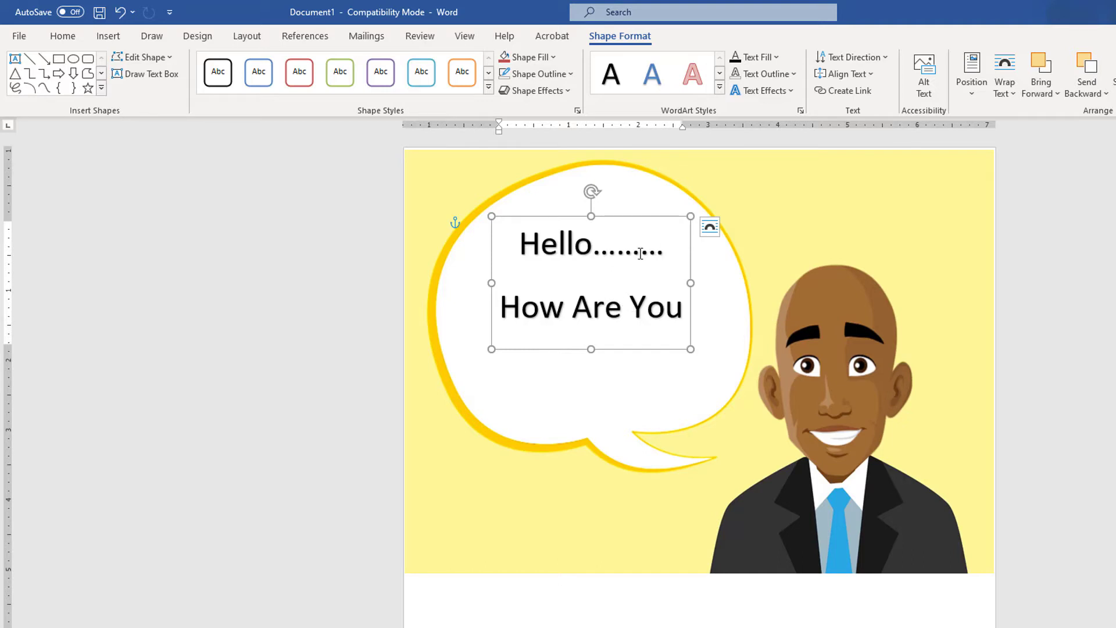
pyautogui.keyDown('shift'); pyautogui.click(481, 181); pyautogui.keyUp('shift')
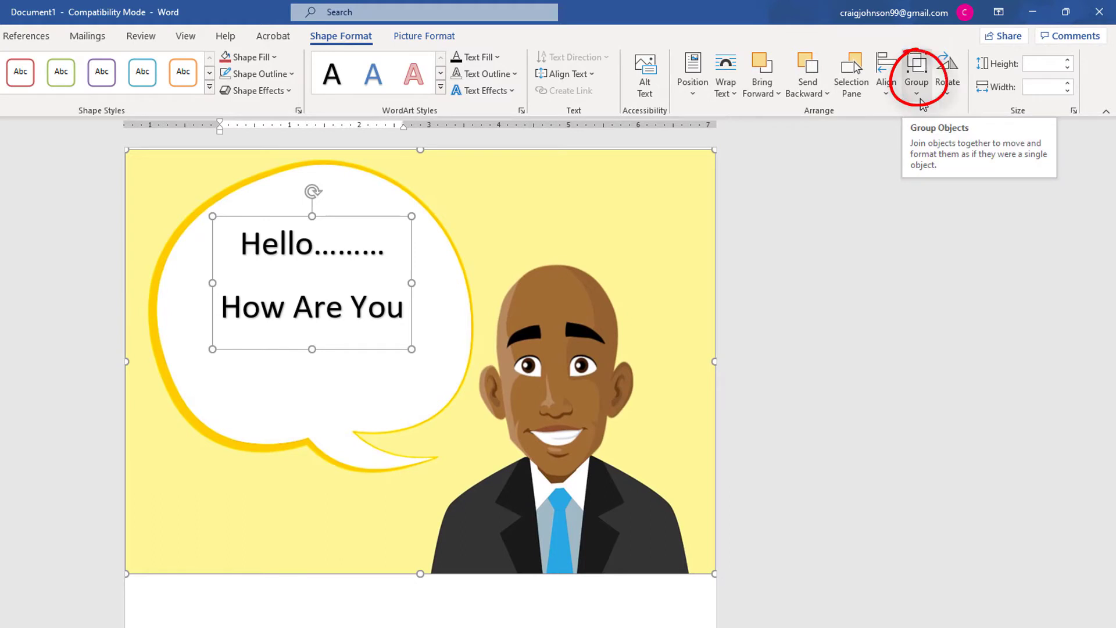
pyautogui.click(920, 98)
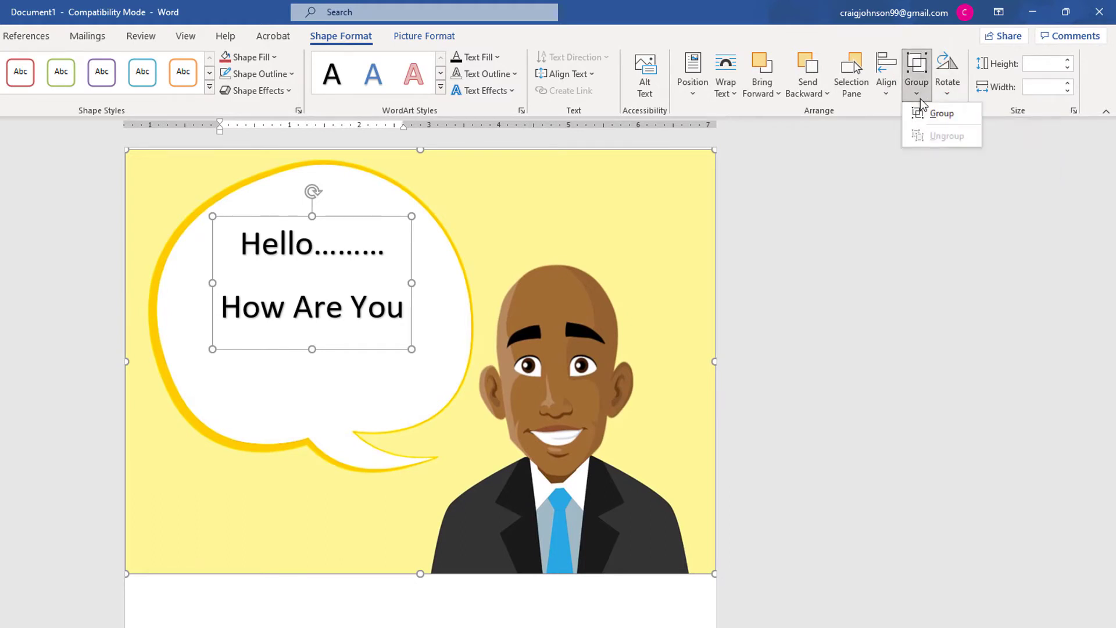
pyautogui.click(950, 116)
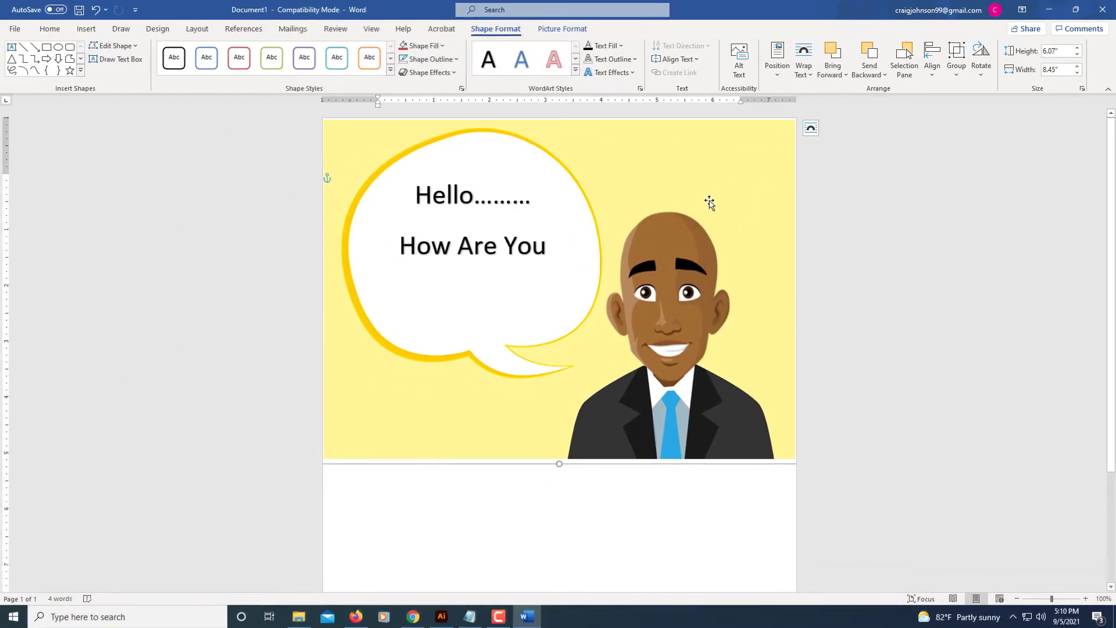
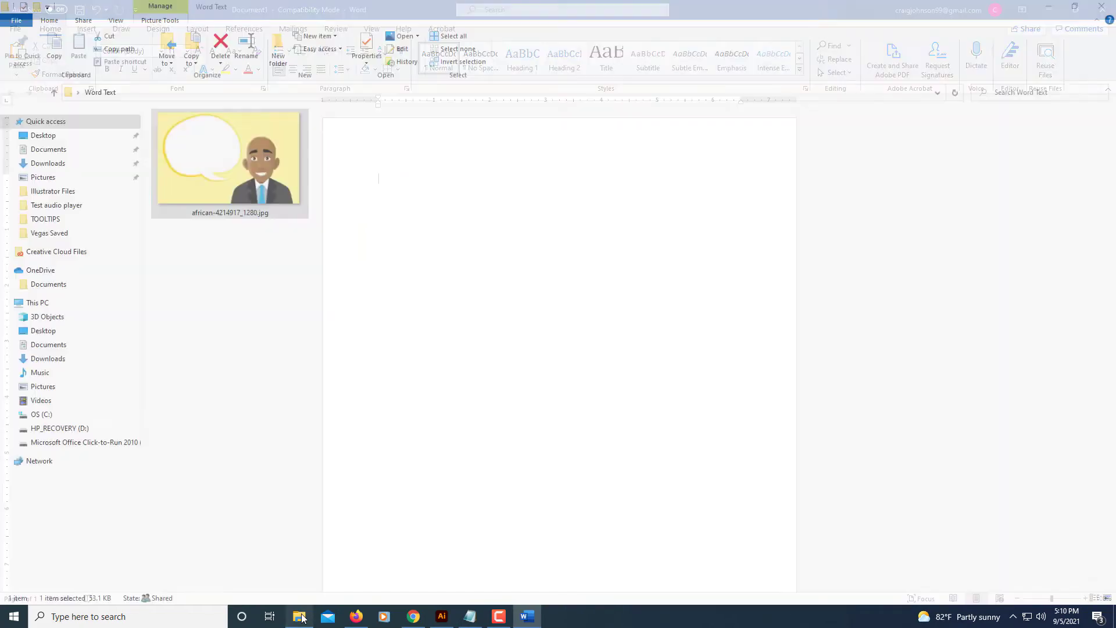
# Insert african-4214917_1280.jpg from the Word Text folder into the new blank document and set its wrapping to Behind Text
pyautogui.click(299, 616)
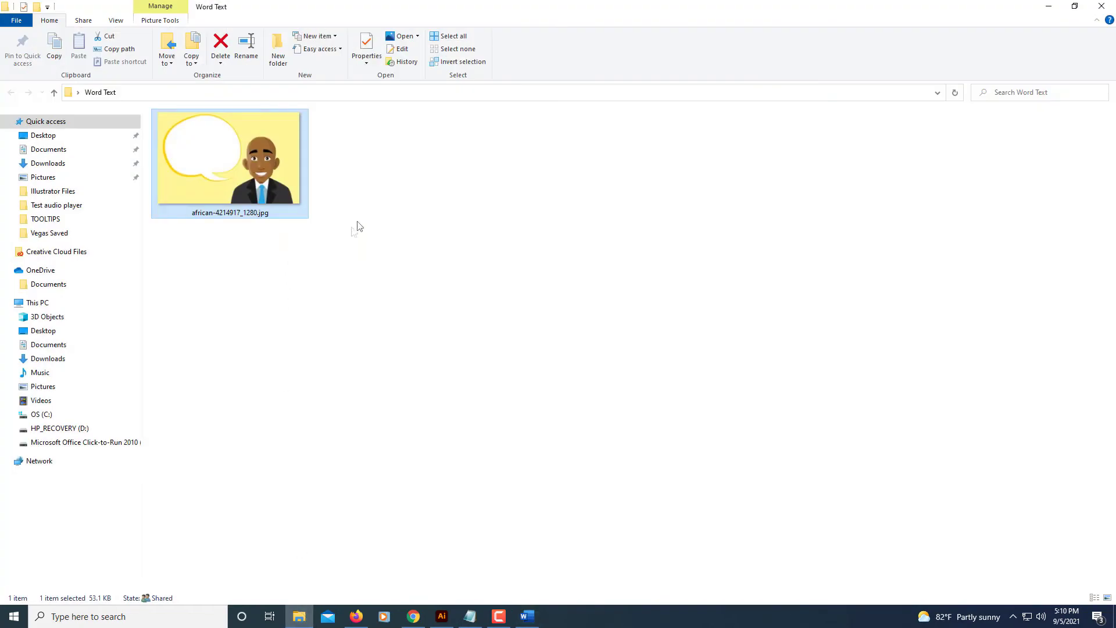
pyautogui.moveTo(246, 158); pyautogui.dragTo(513, 333)
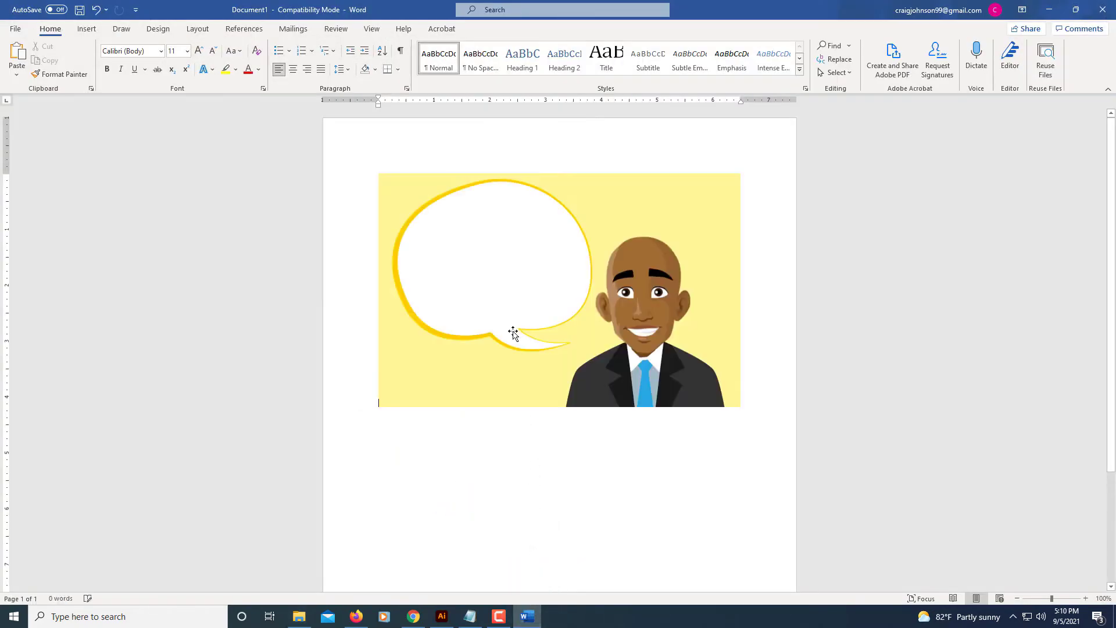
pyautogui.click(543, 305)
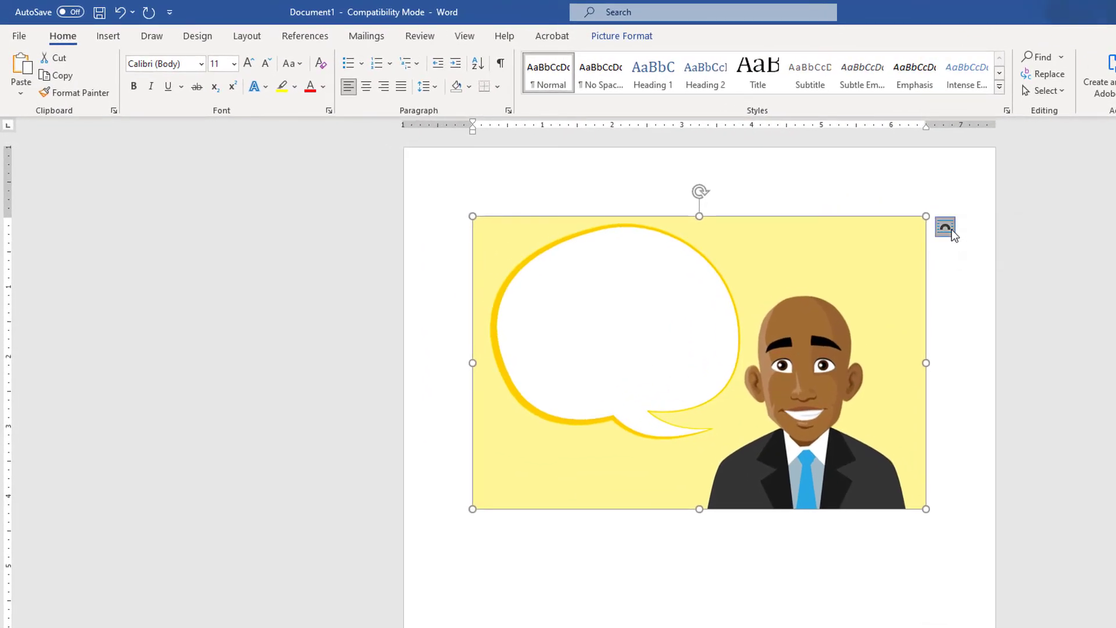
pyautogui.click(946, 228)
pyautogui.click(1021, 367)
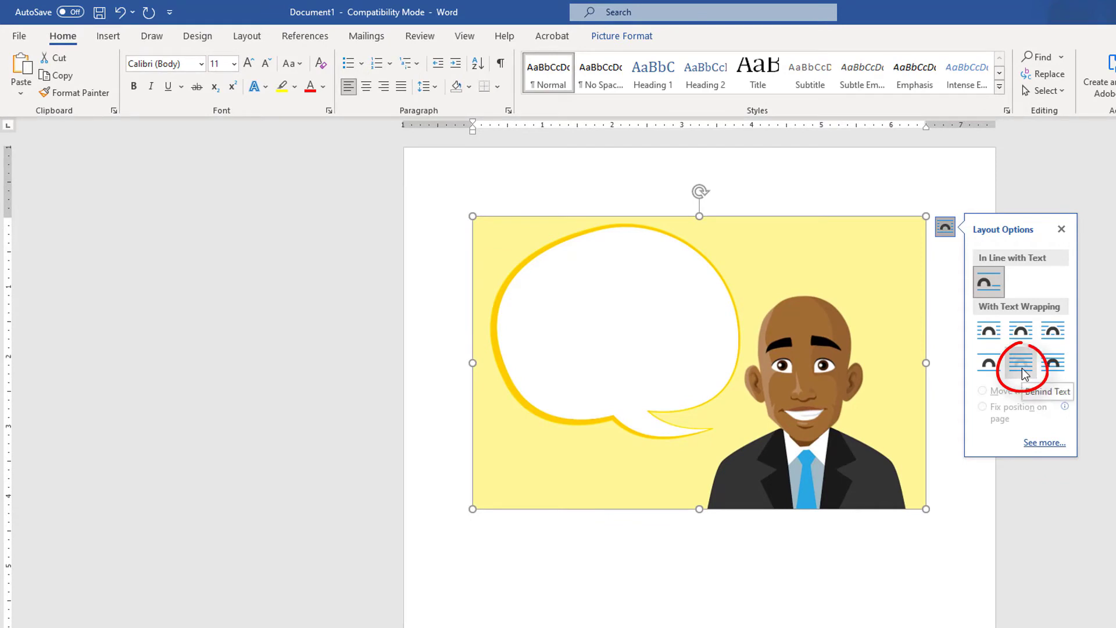
pyautogui.click(1025, 372)
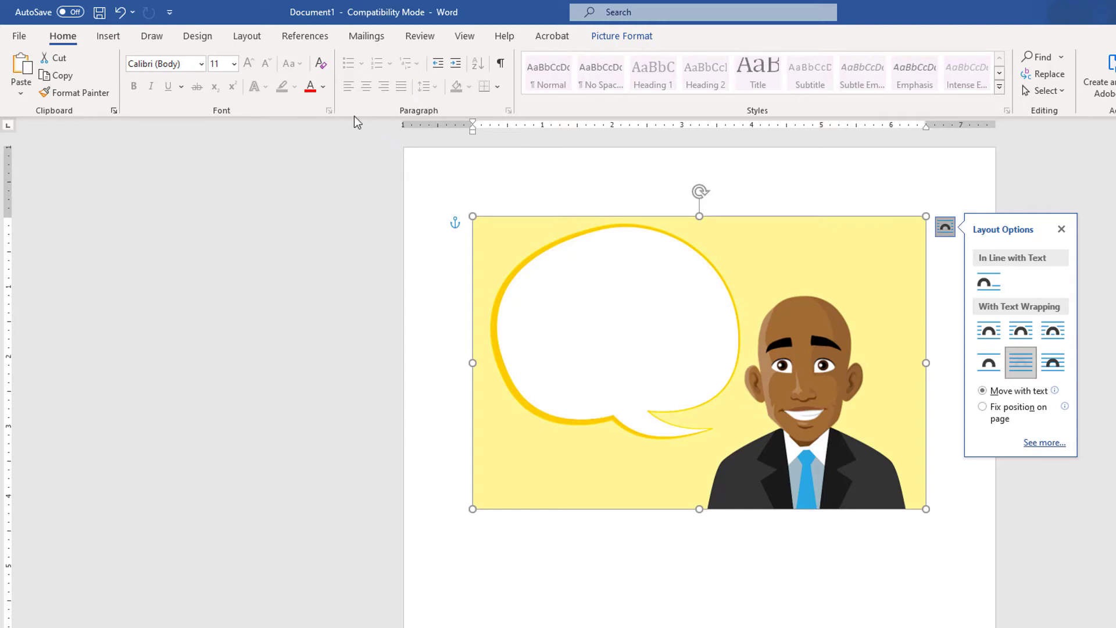
pyautogui.click(248, 38)
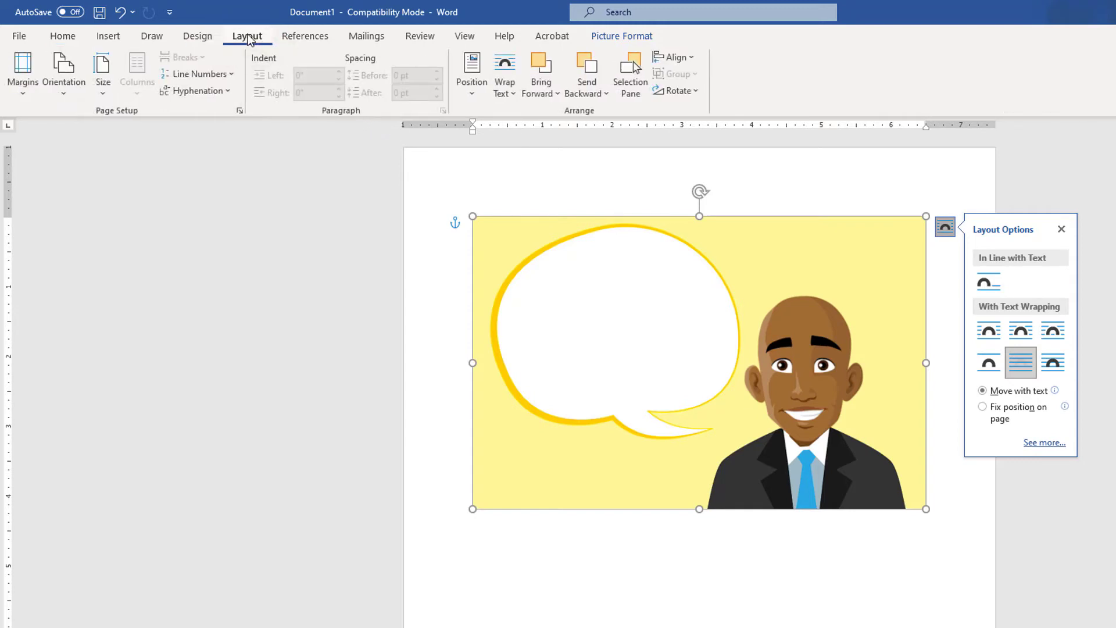
pyautogui.click(515, 100)
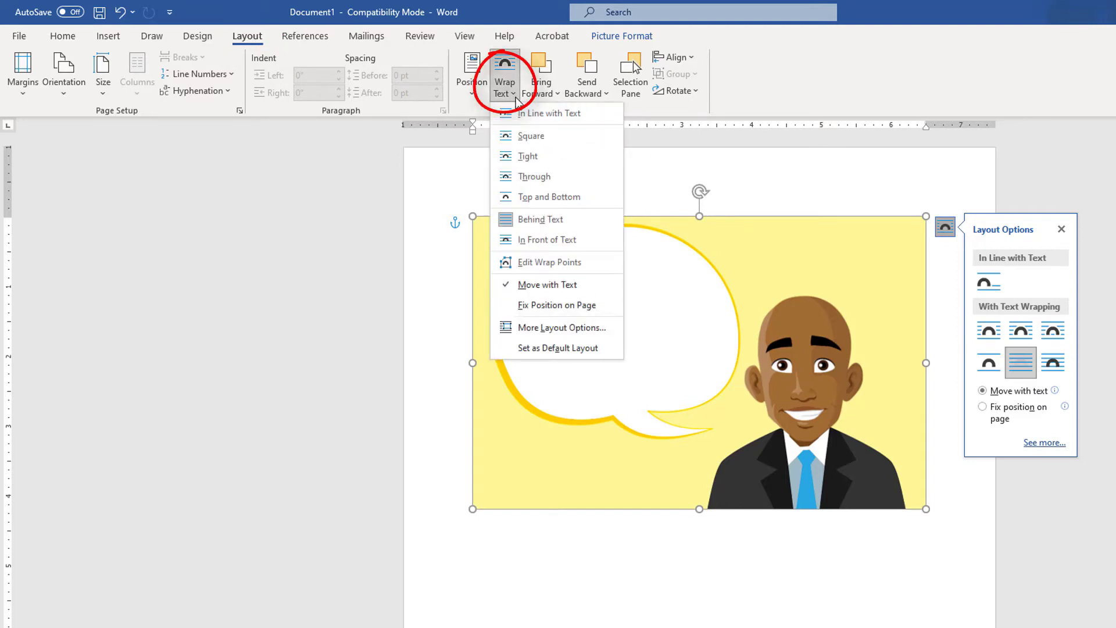
pyautogui.click(535, 224)
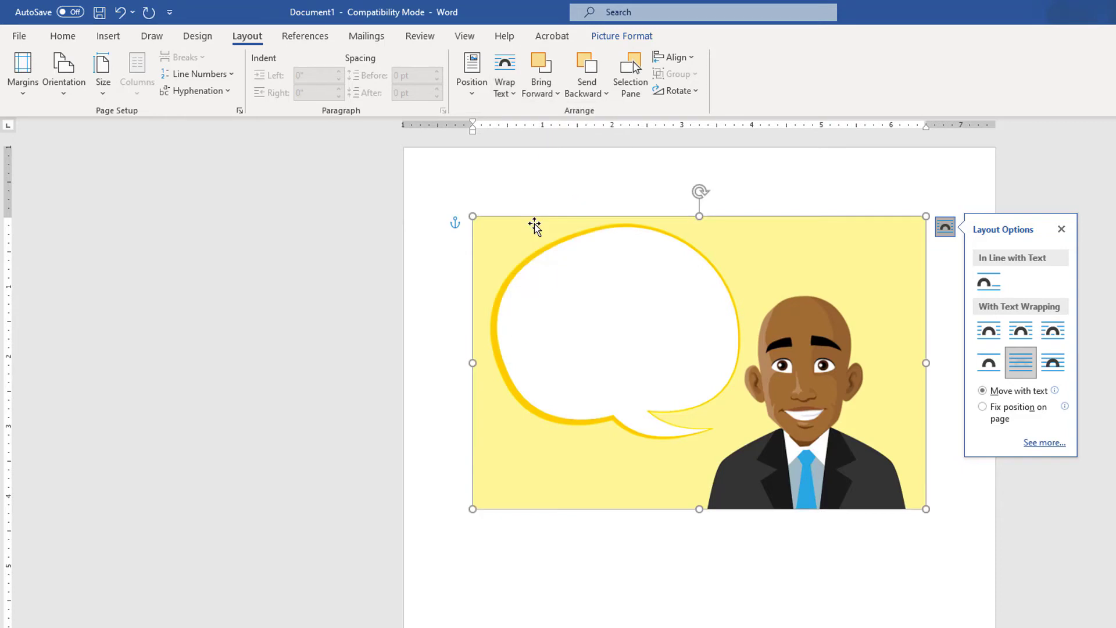
# Move the picture to the page's top-left corner and stretch it to the full page width and a proportionally greater height
pyautogui.moveTo(656, 337); pyautogui.dragTo(589, 267)
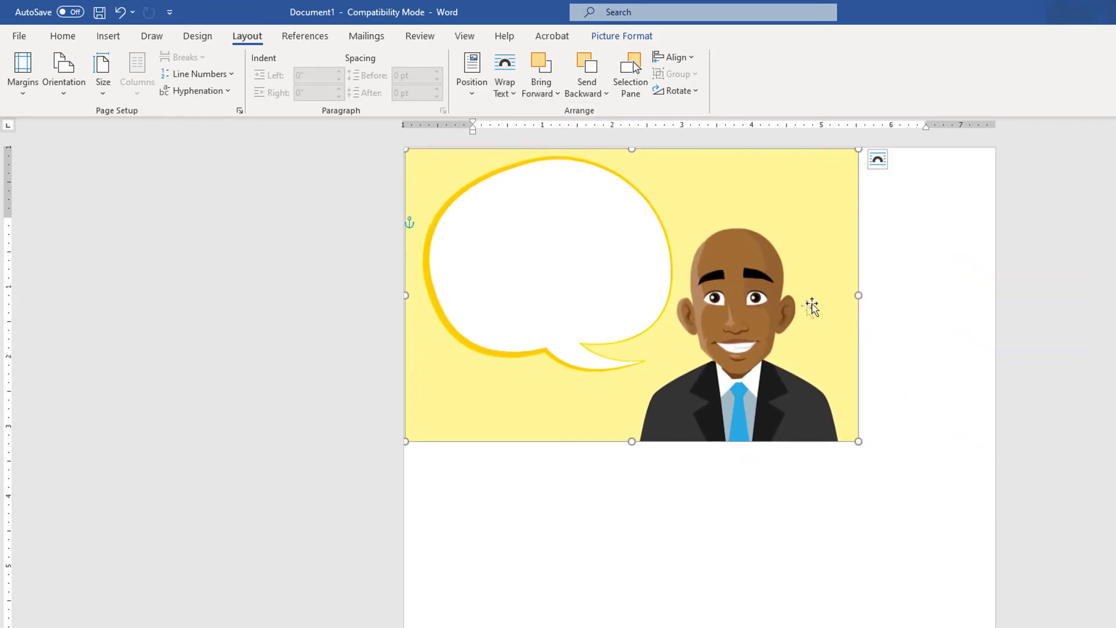
pyautogui.moveTo(858, 295); pyautogui.dragTo(994, 297)
pyautogui.moveTo(700, 444); pyautogui.dragTo(701, 569)
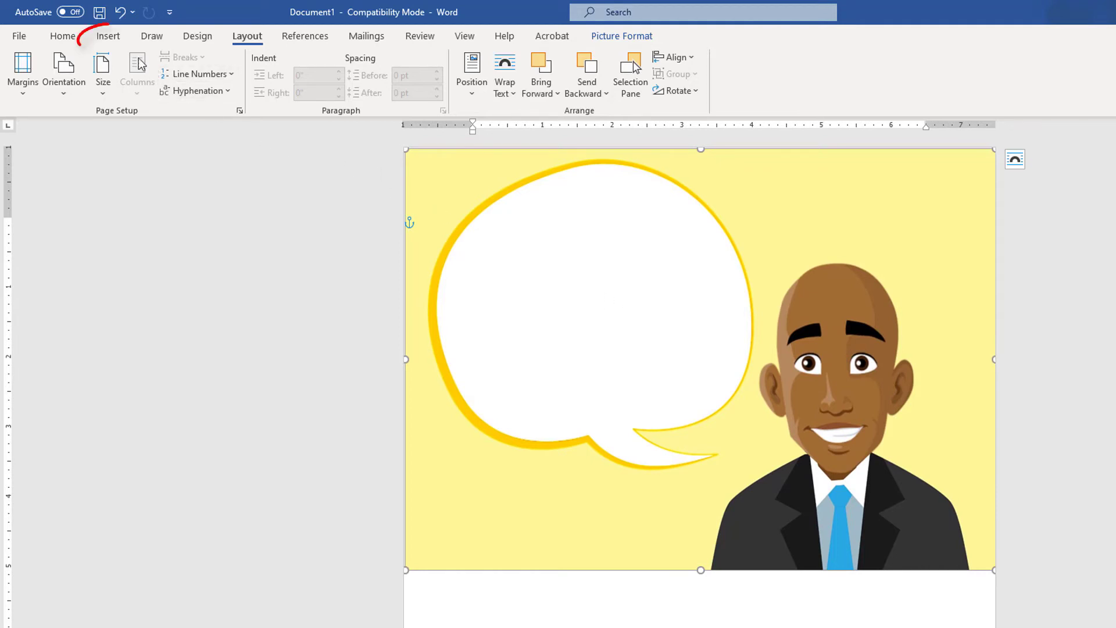
# Draw a text box about 3 inches wide and 2.5 inches high over the speech bubble
pyautogui.click(109, 36)
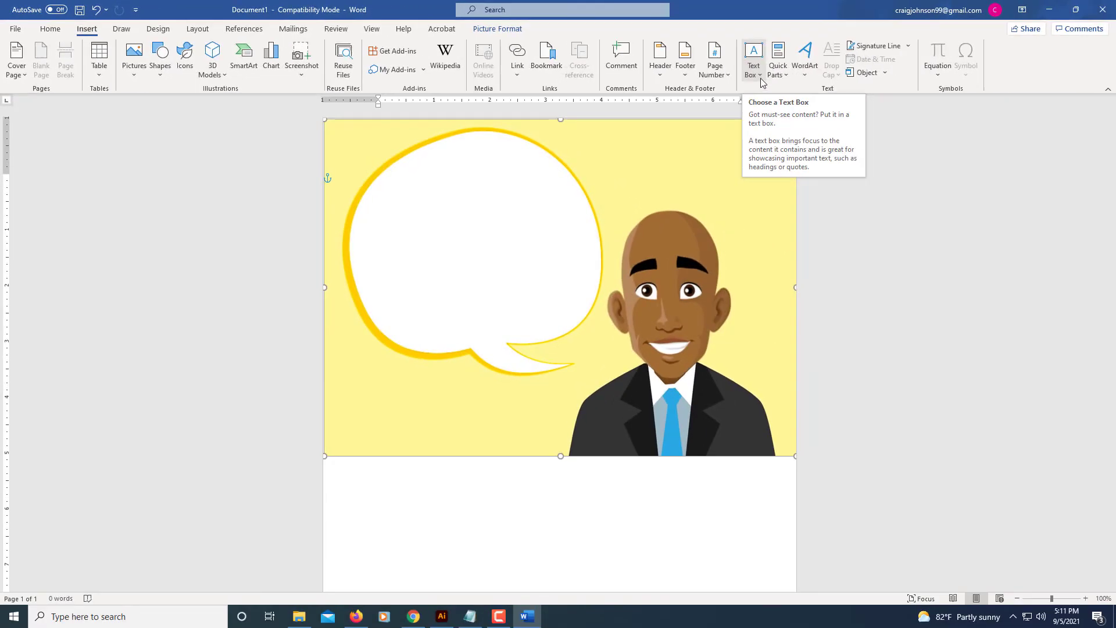
pyautogui.click(761, 80)
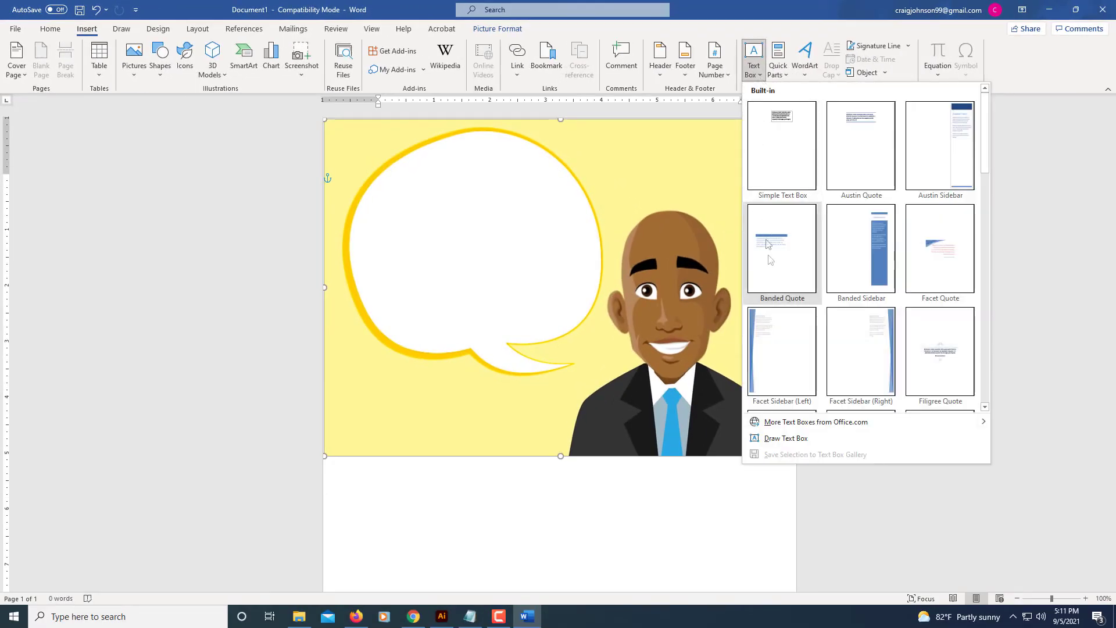
pyautogui.click(802, 438)
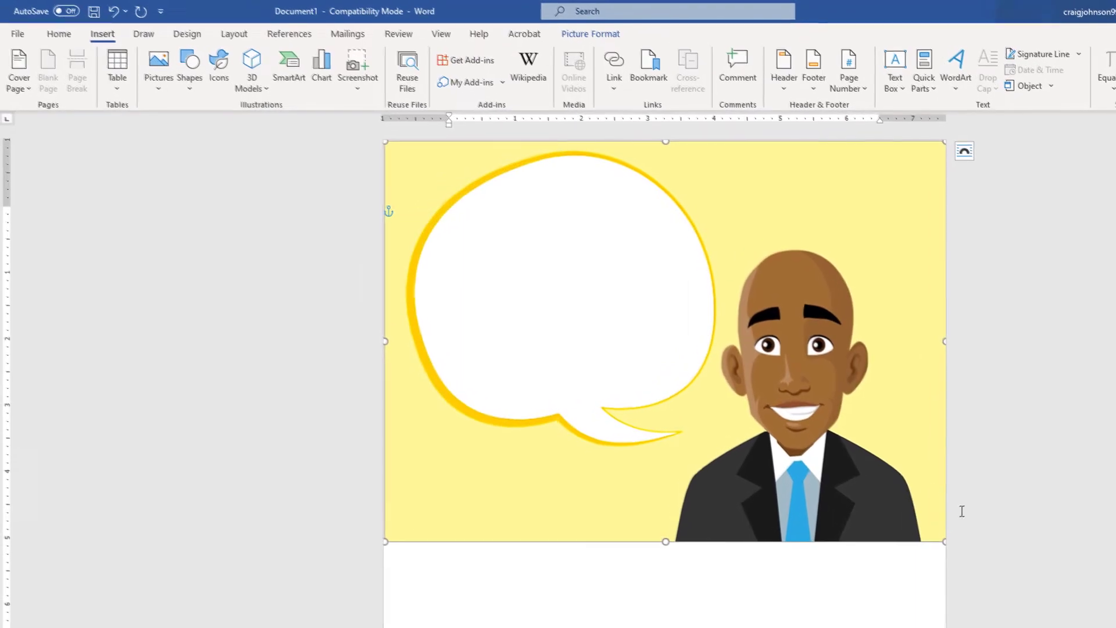
pyautogui.moveTo(629, 203); pyautogui.dragTo(428, 365)
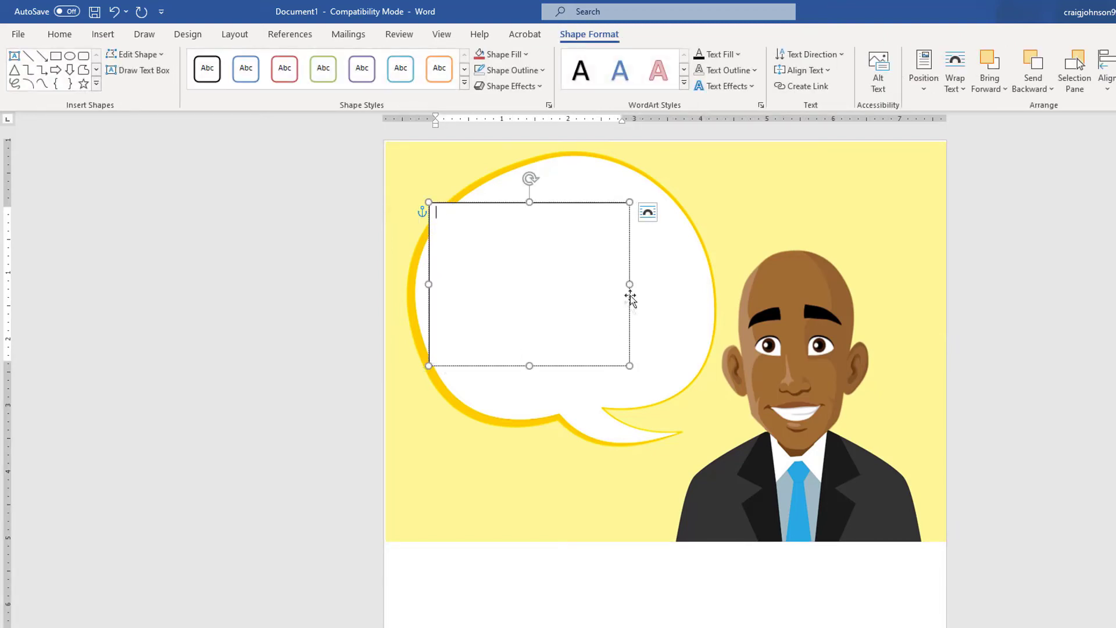
# Remove the outline from the text box over the speech bubble and deselect it
pyautogui.rightClick(556, 202)
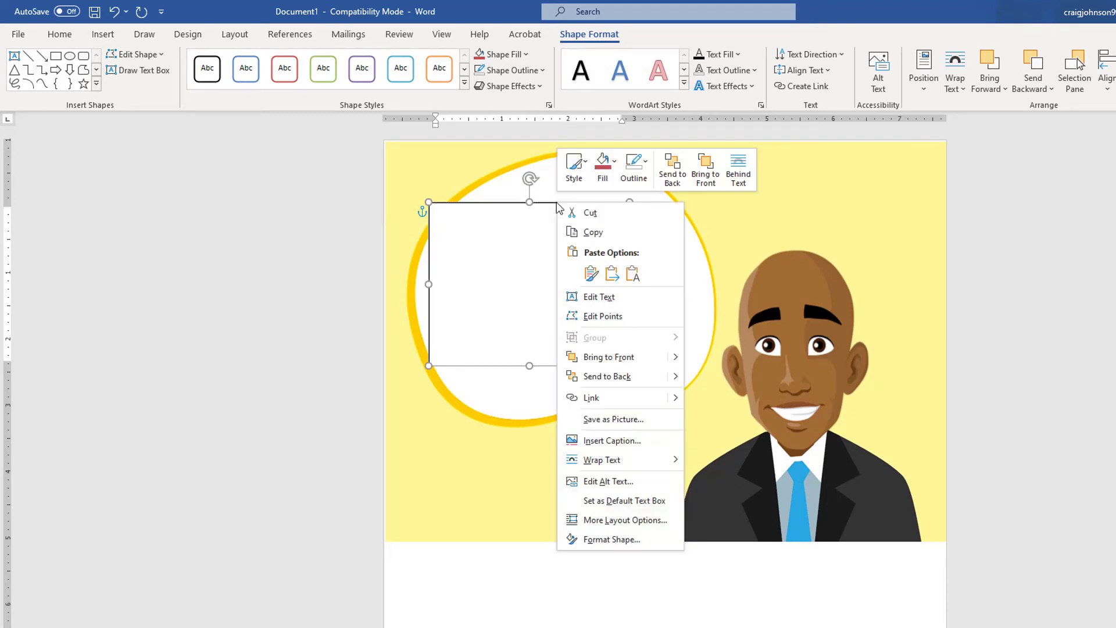
pyautogui.click(646, 175)
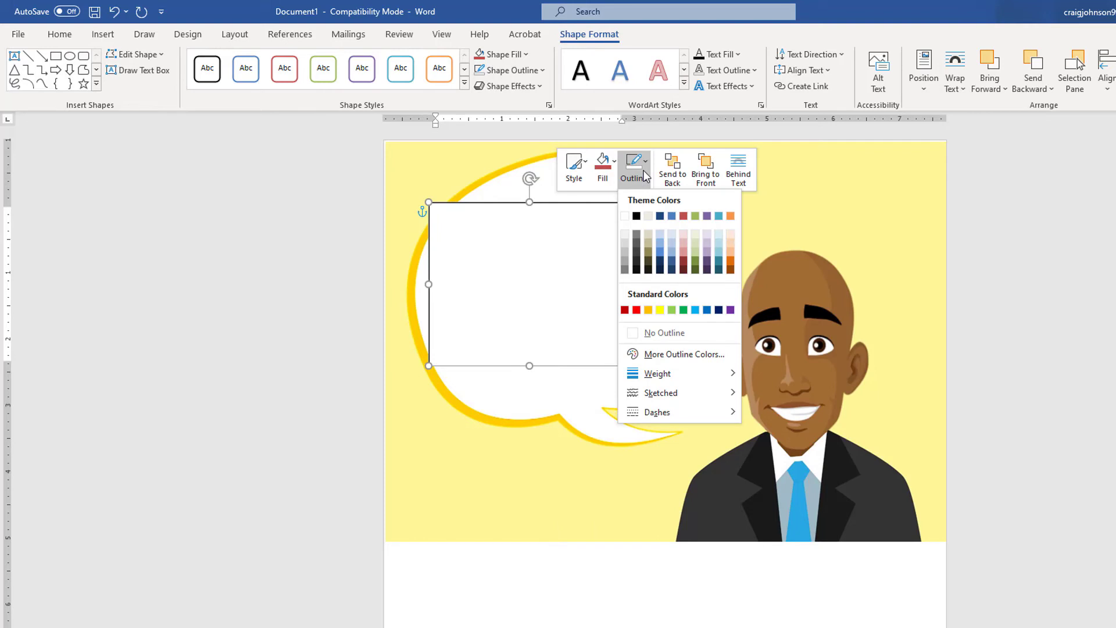
pyautogui.click(660, 333)
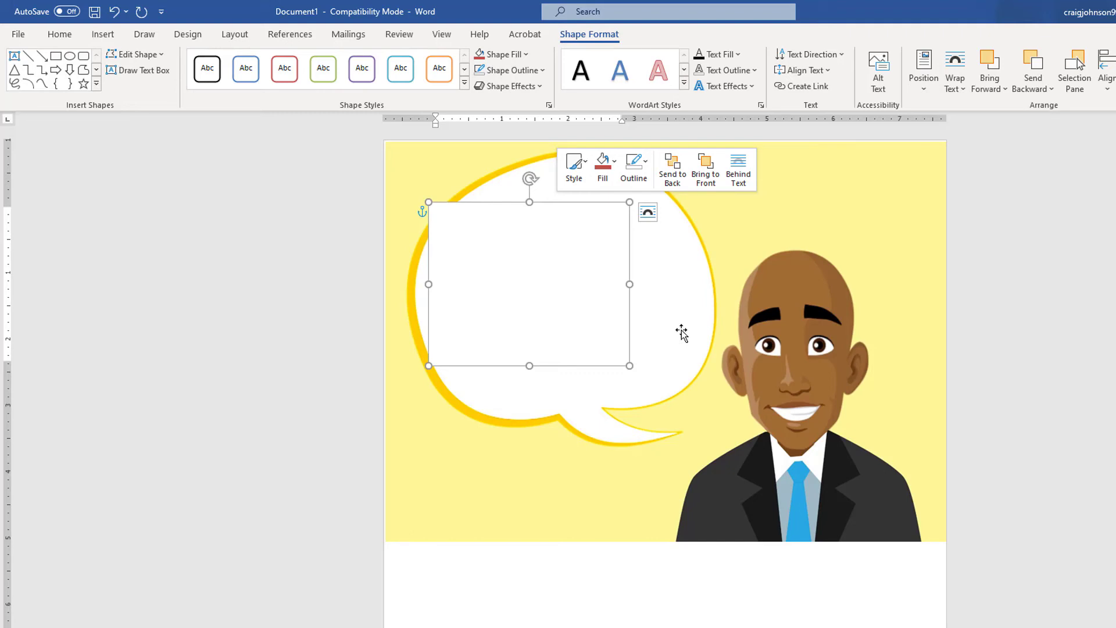
pyautogui.click(311, 313)
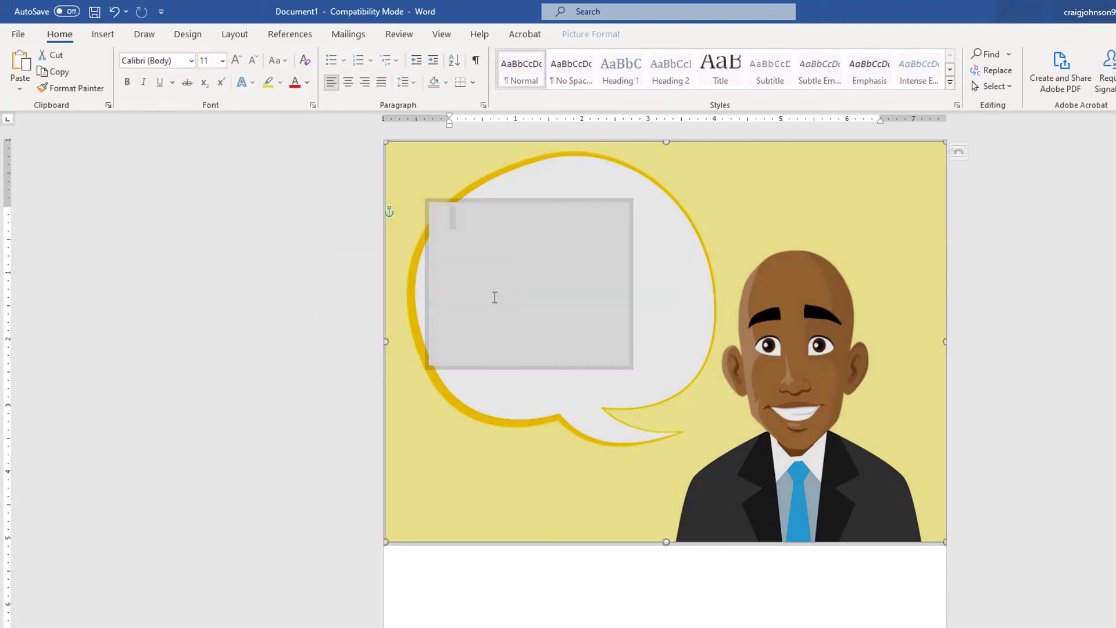
# Set the text box to No Fill and shift it right so it sits centrally inside the speech bubble
pyautogui.click(494, 297)
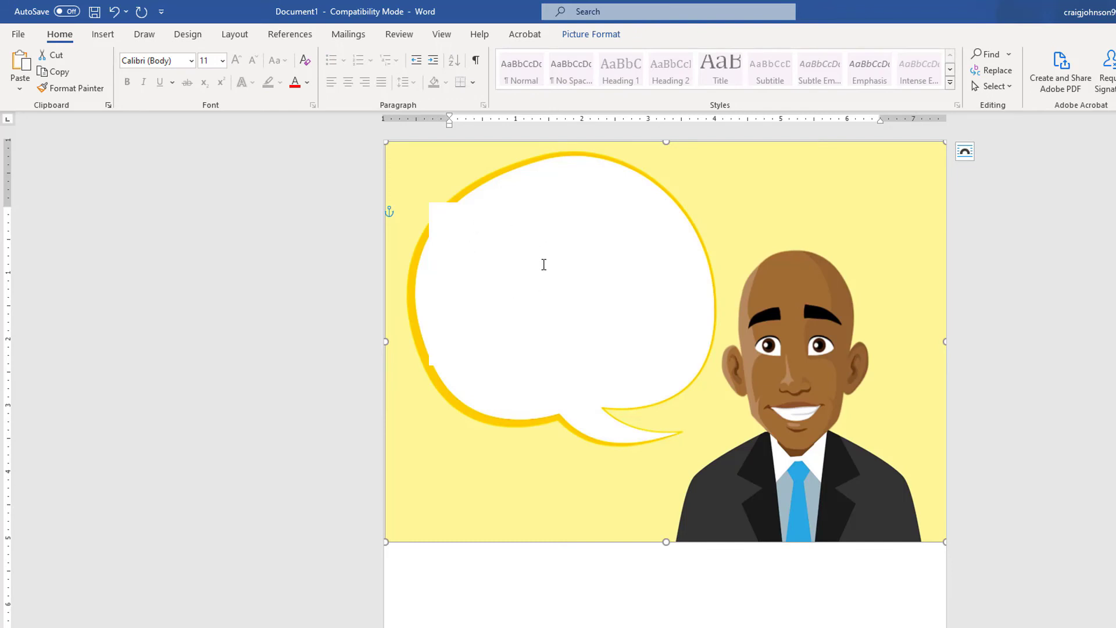
pyautogui.click(550, 224)
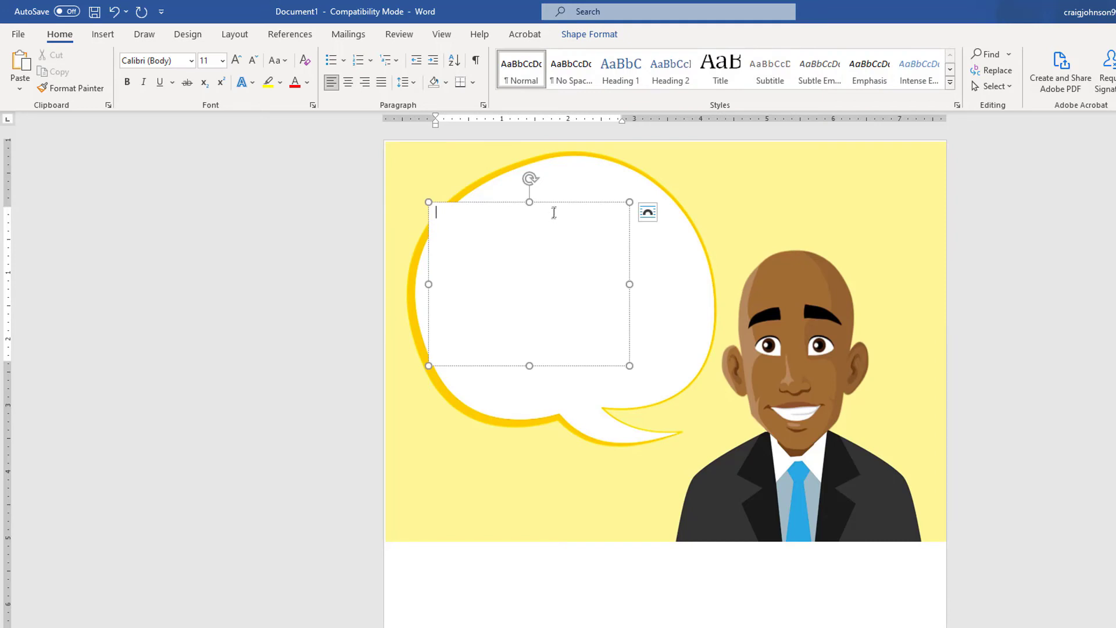
pyautogui.rightClick(557, 205)
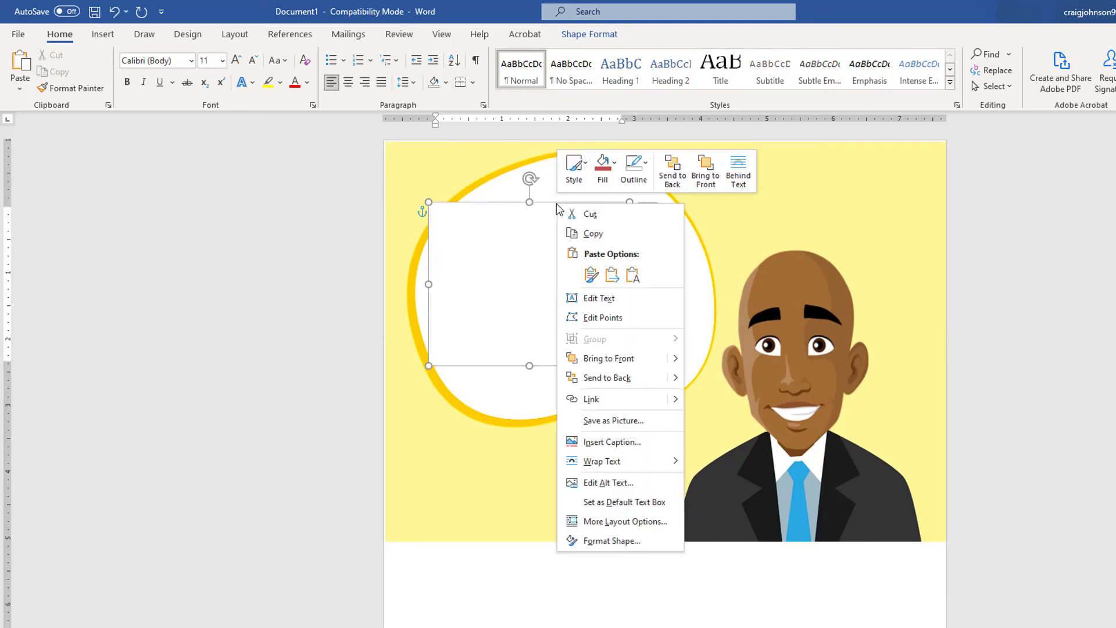
pyautogui.click(613, 170)
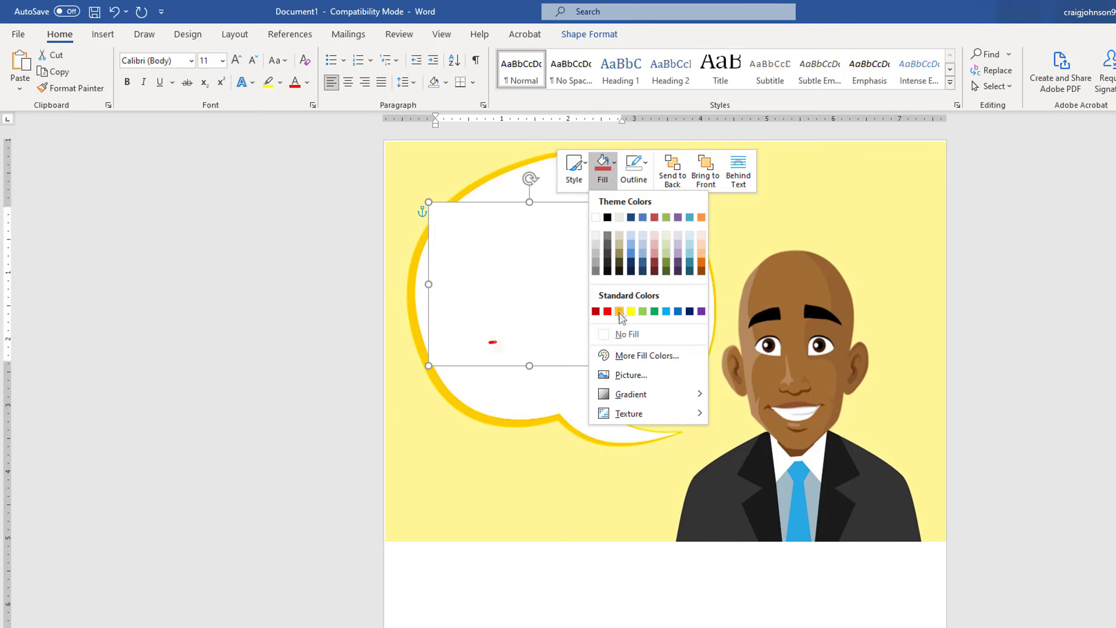
pyautogui.click(623, 333)
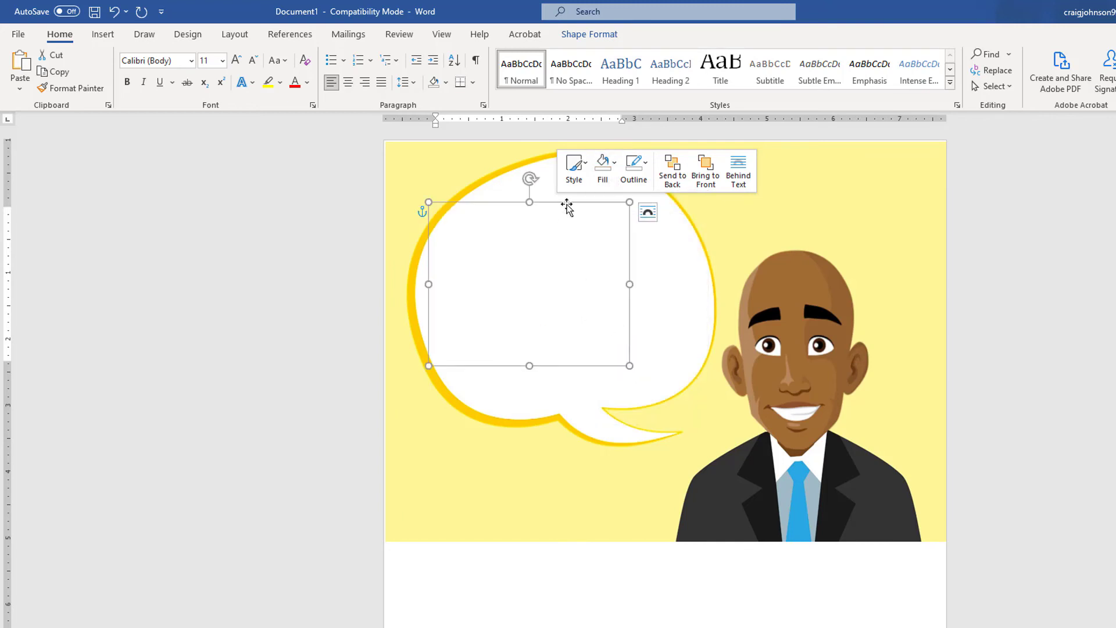
pyautogui.moveTo(567, 206); pyautogui.dragTo(608, 212)
# Enter "Hello............" and "How Are You" on two lines in the text box at font size 18
pyautogui.click(550, 260)
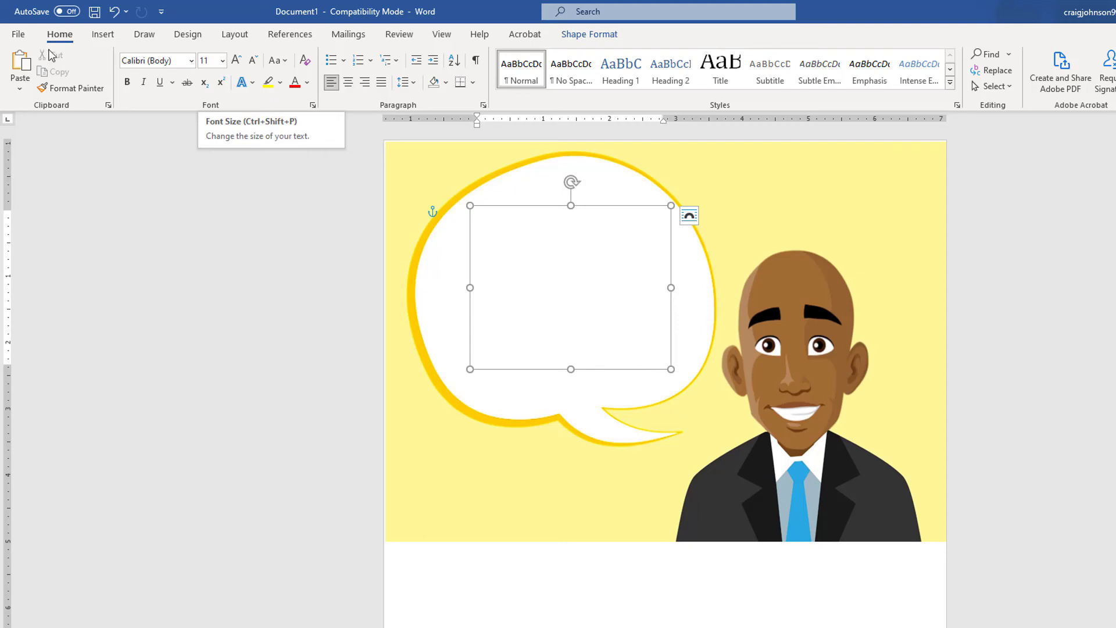
pyautogui.click(223, 63)
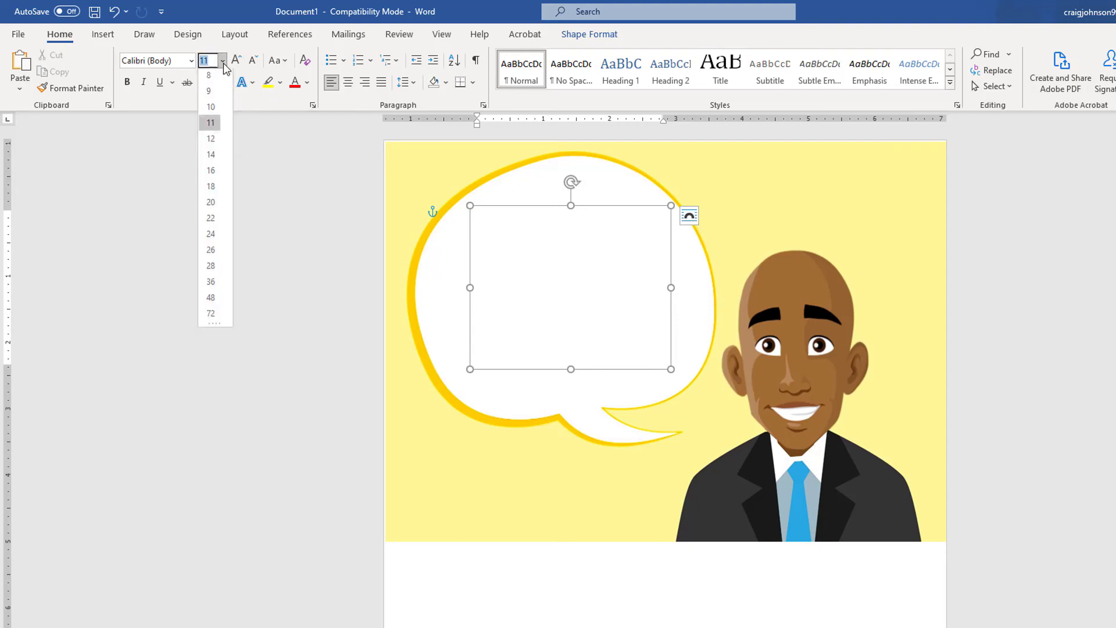
pyautogui.click(212, 190)
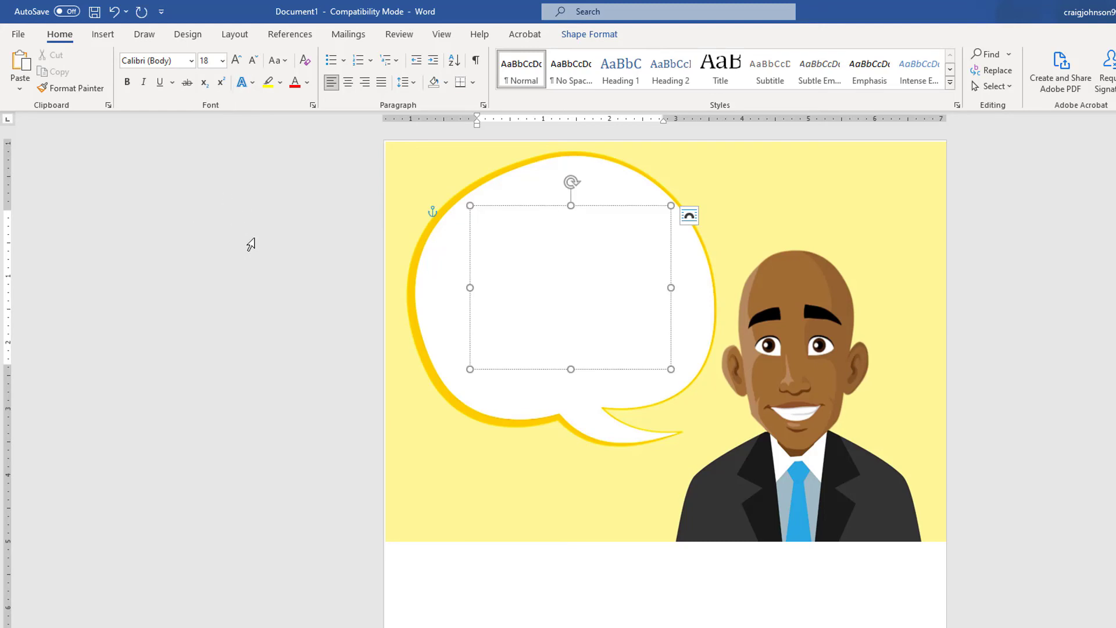
pyautogui.write('Hello...........')
pyautogui.press('Return')
pyautogui.write('How Are You')
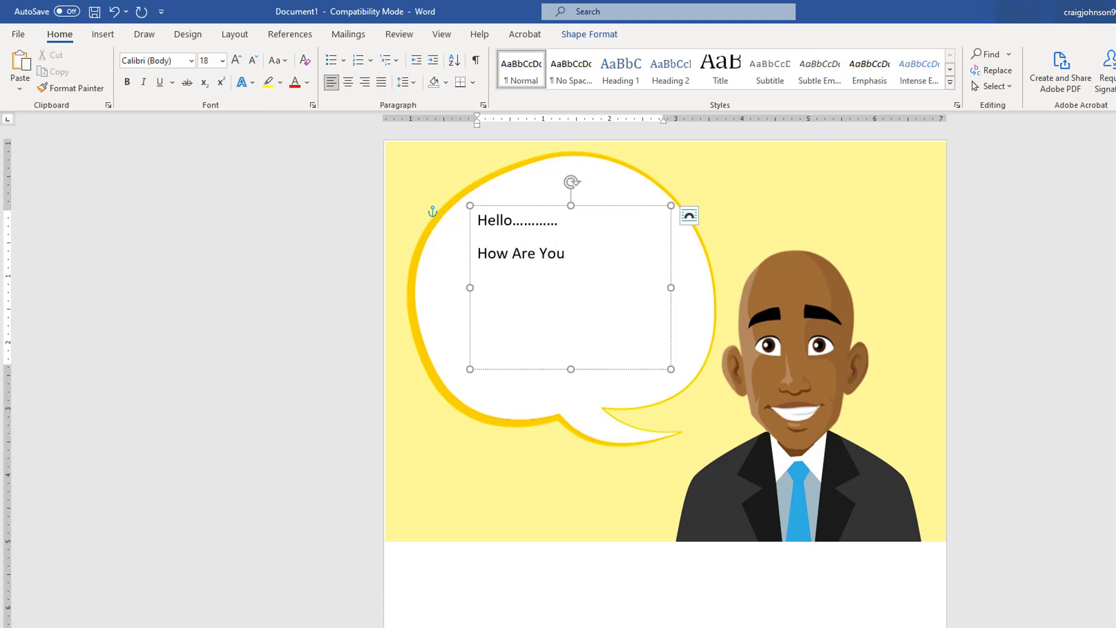
# Set both lines of text to size 36, then nudge the text box down and enlarge it slightly from its upper-right corner
pyautogui.moveTo(569, 254); pyautogui.dragTo(500, 230)
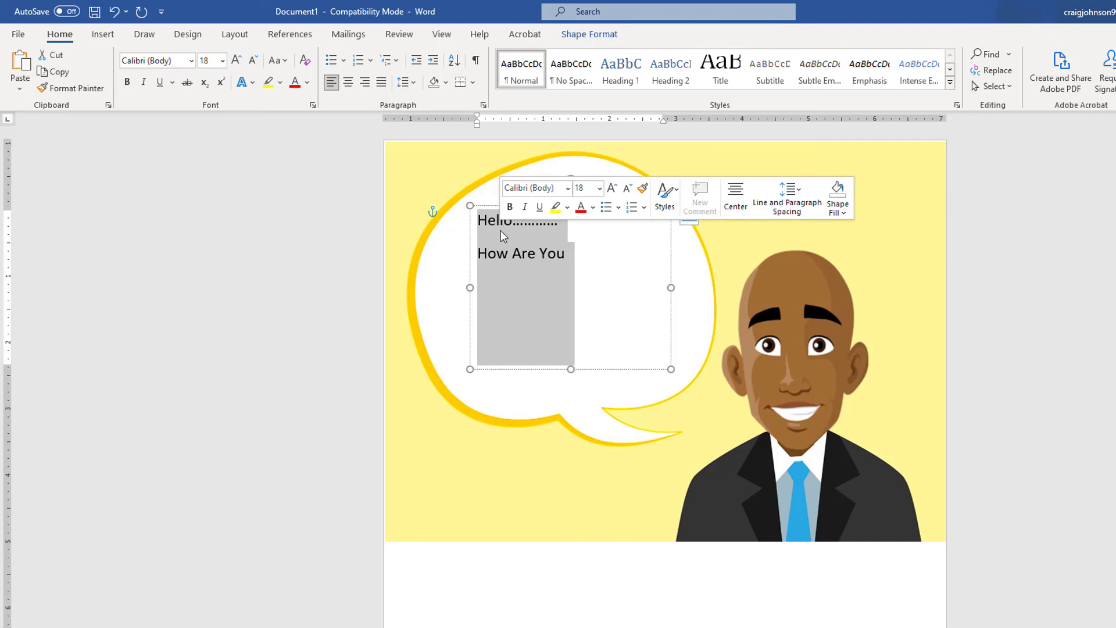
pyautogui.click(600, 188)
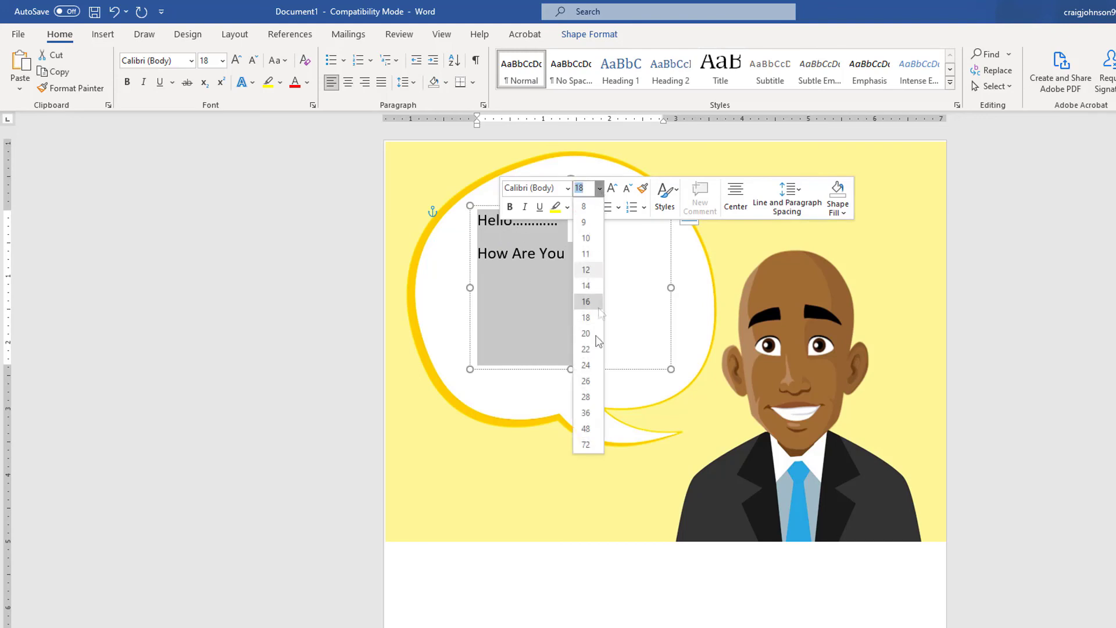
pyautogui.click(586, 412)
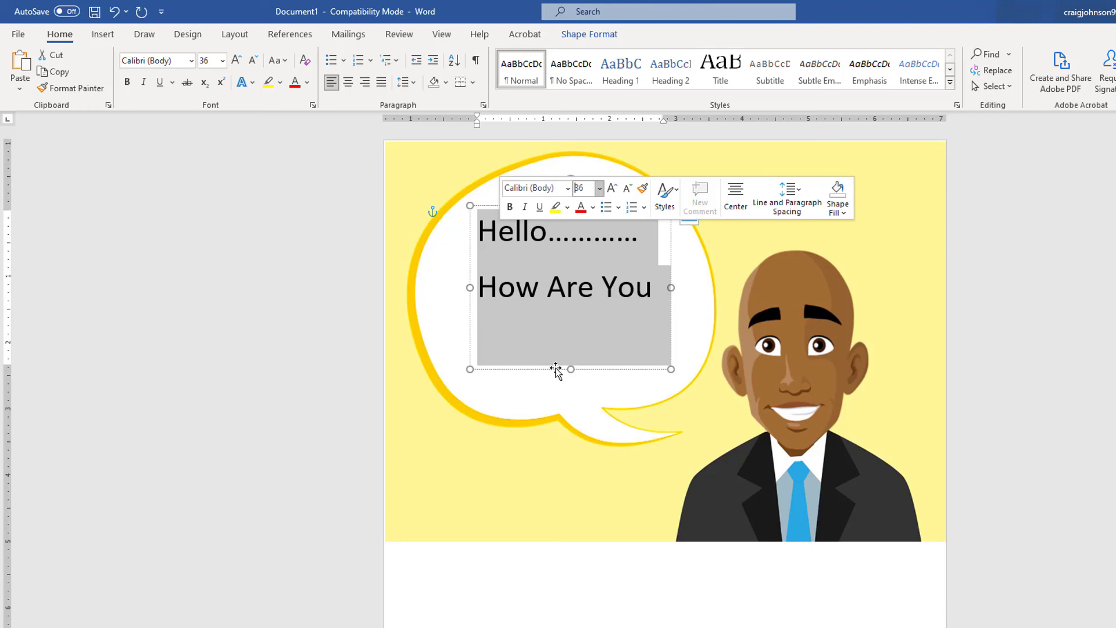
pyautogui.moveTo(556, 370)
pyautogui.mouseDown()
pyautogui.moveTo(545, 386)
pyautogui.moveTo(556, 377)
pyautogui.mouseUp()
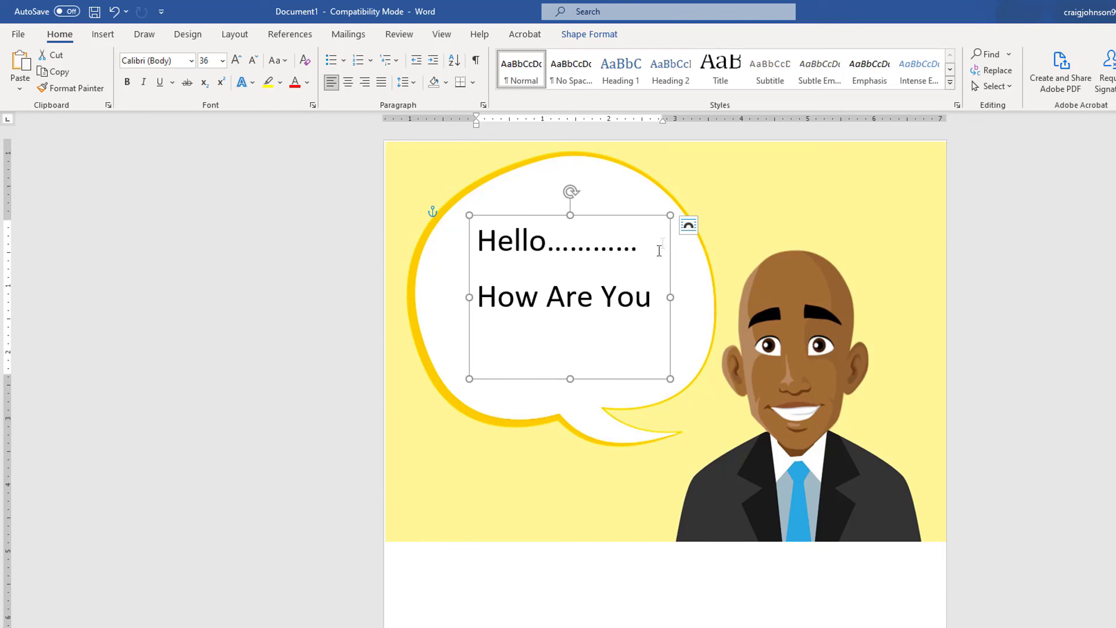
pyautogui.moveTo(671, 215); pyautogui.dragTo(682, 207)
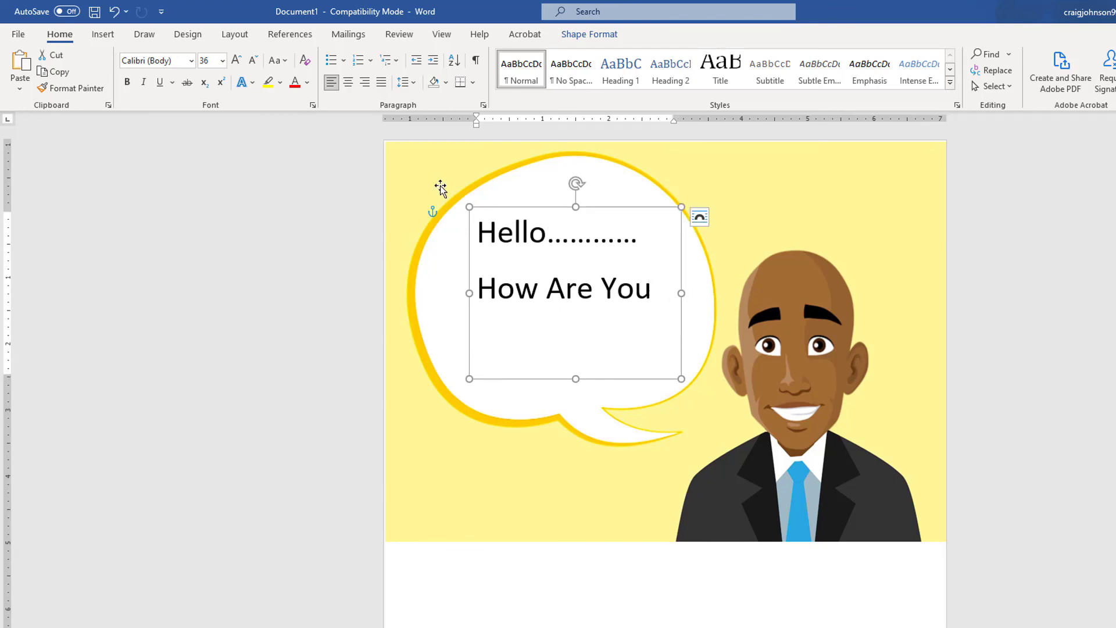
# Group the text box with the picture and shift the grouped object slightly upward on the page
pyautogui.keyDown('shift'); pyautogui.click(434, 183); pyautogui.keyUp('shift')
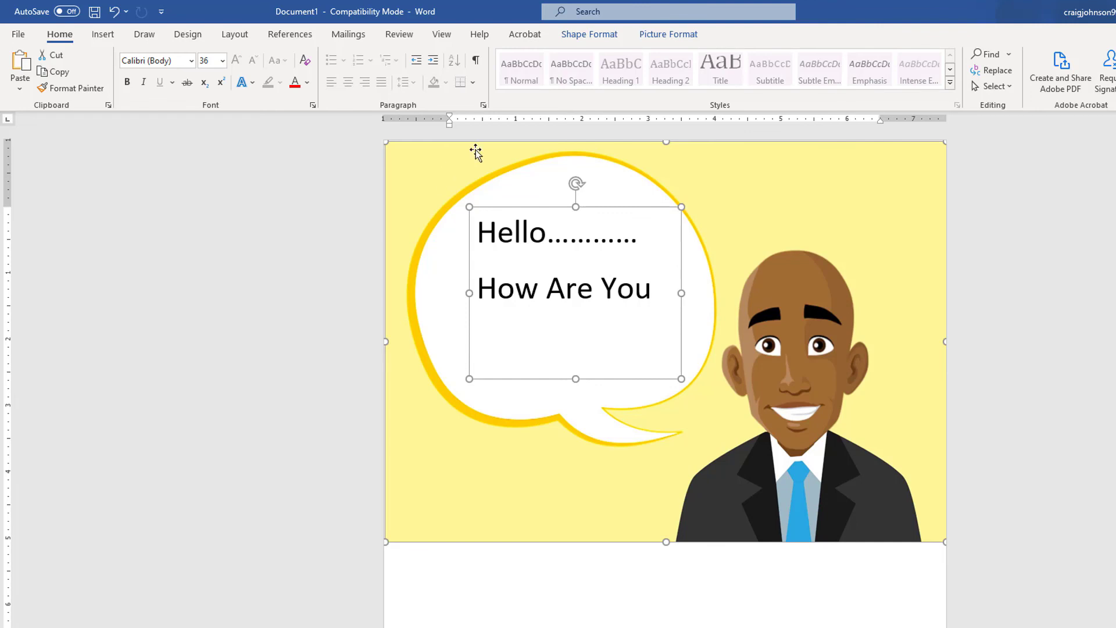
pyautogui.click(588, 36)
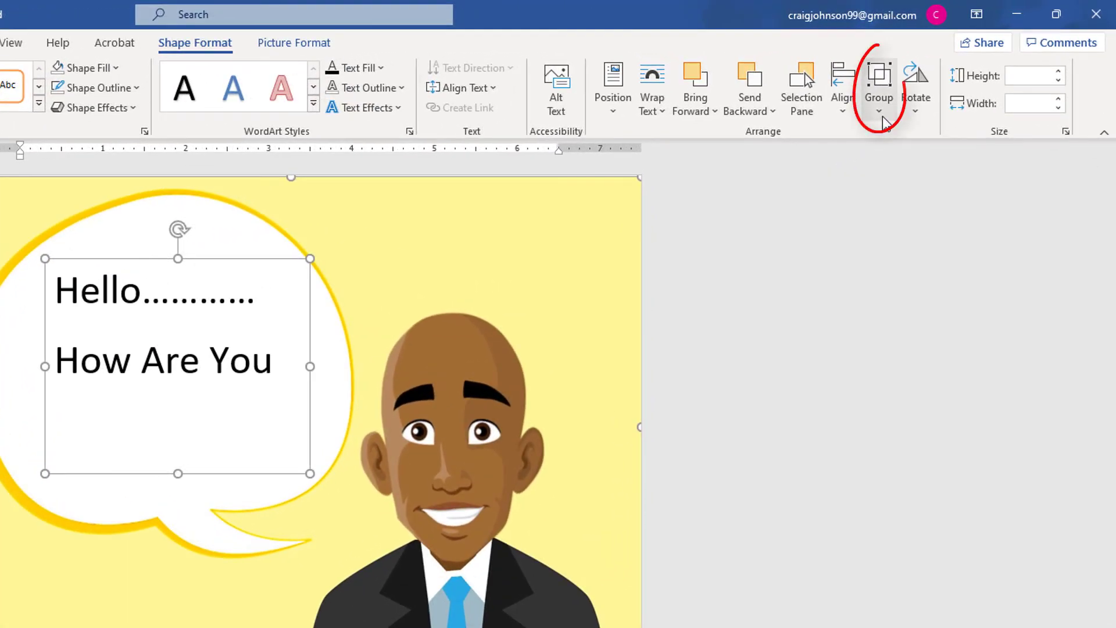
pyautogui.click(882, 116)
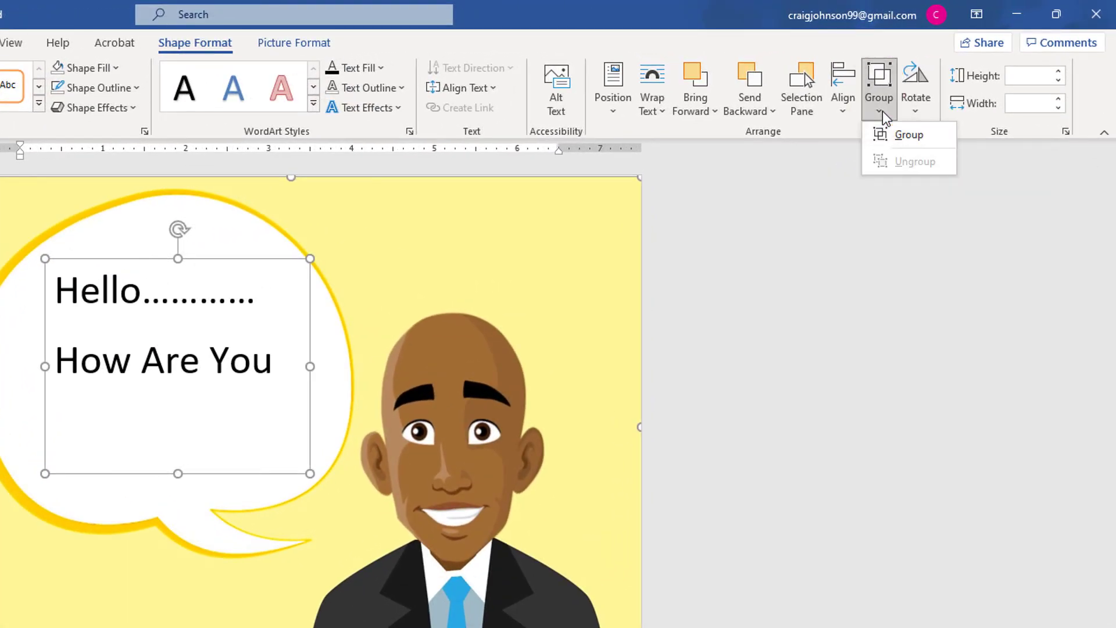
pyautogui.click(933, 139)
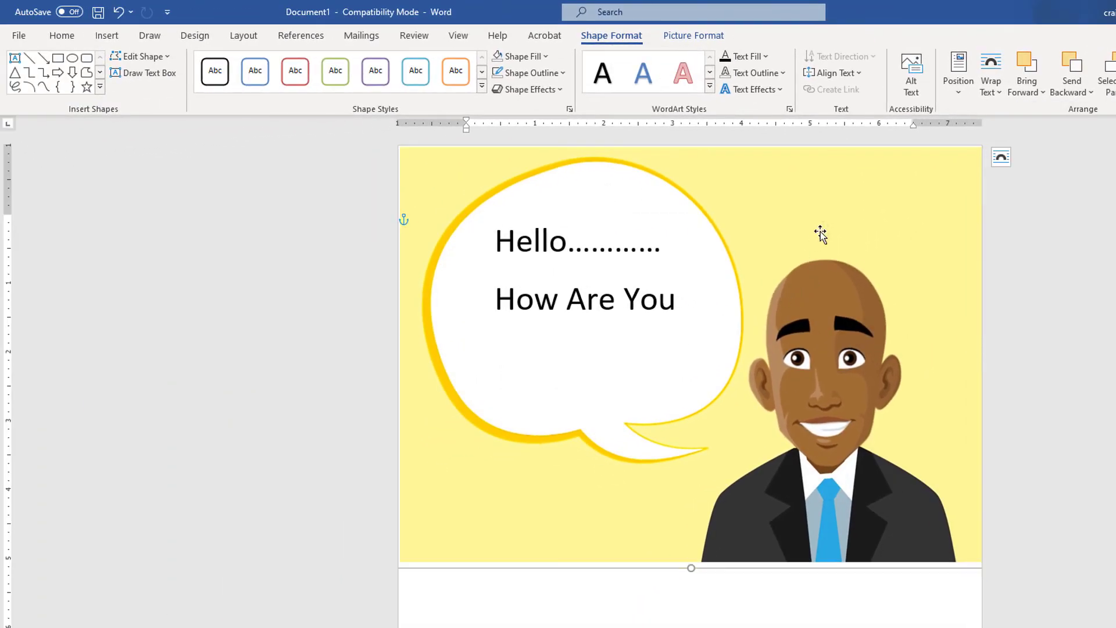
pyautogui.moveTo(820, 234)
pyautogui.mouseDown()
pyautogui.moveTo(877, 259)
pyautogui.moveTo(819, 349)
pyautogui.moveTo(822, 223)
pyautogui.mouseUp()
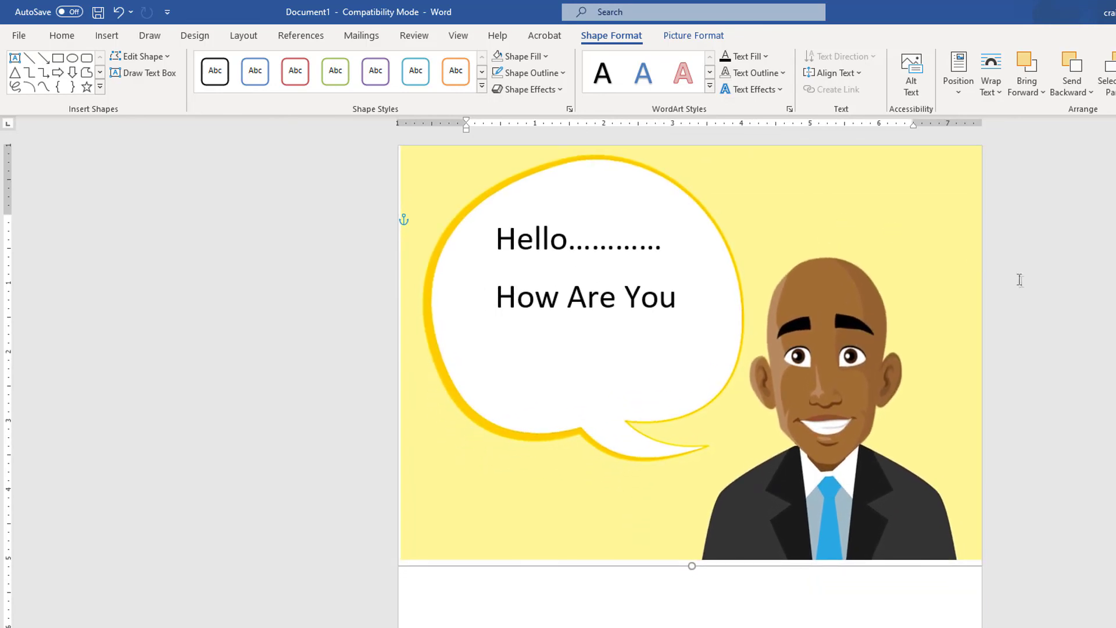